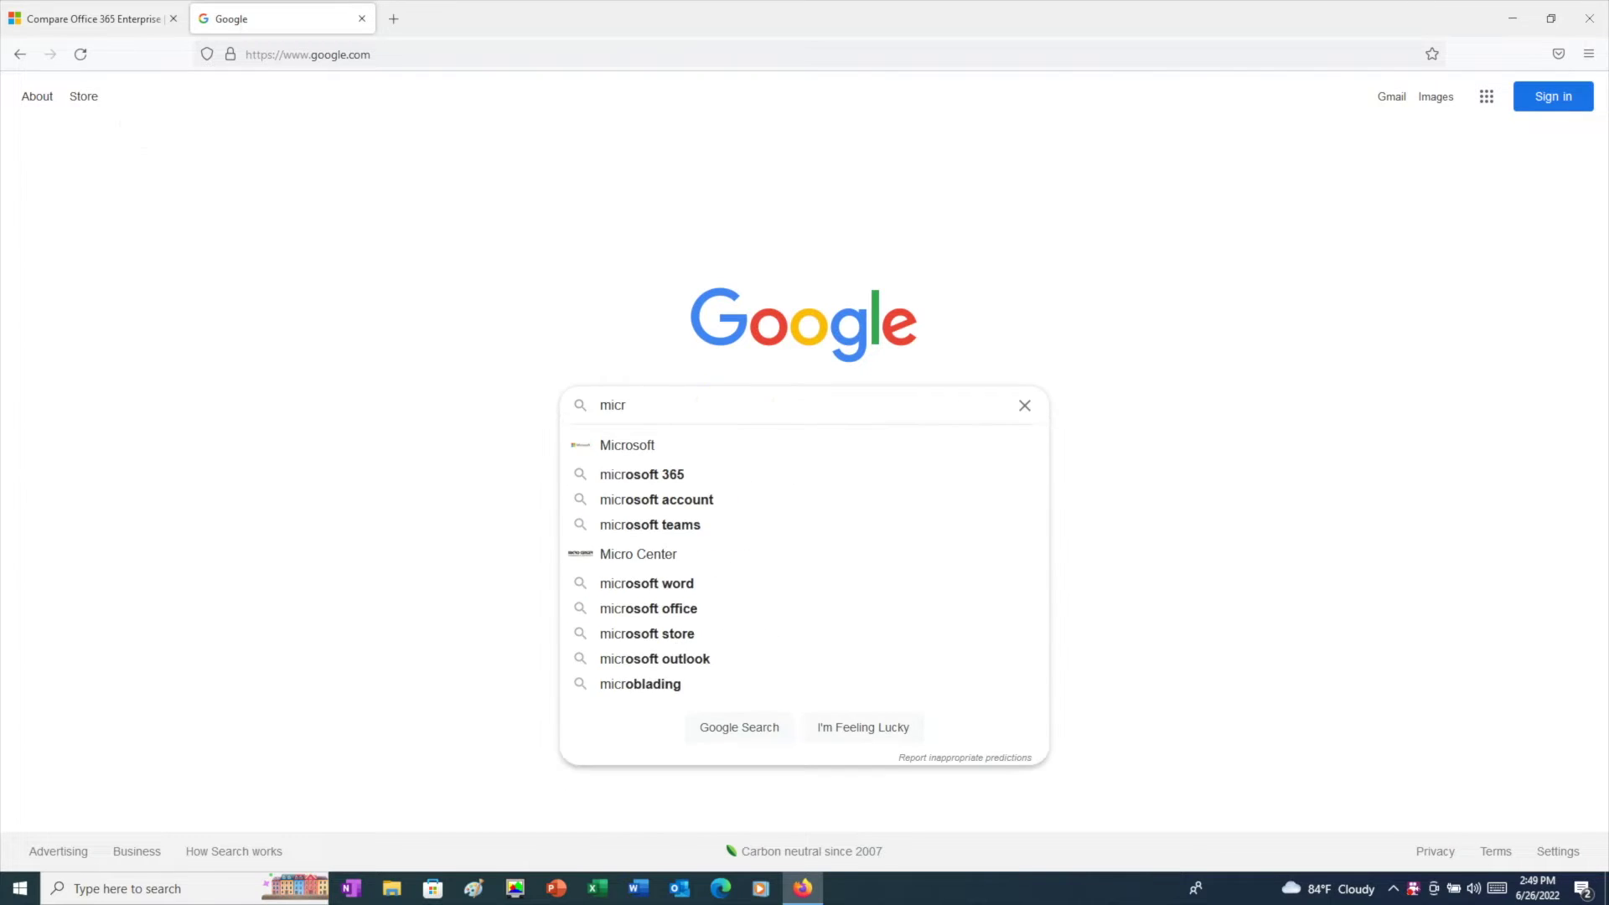
Search for 'microsoft 365' and open the Microsoft 365 subscription page
key("Return")
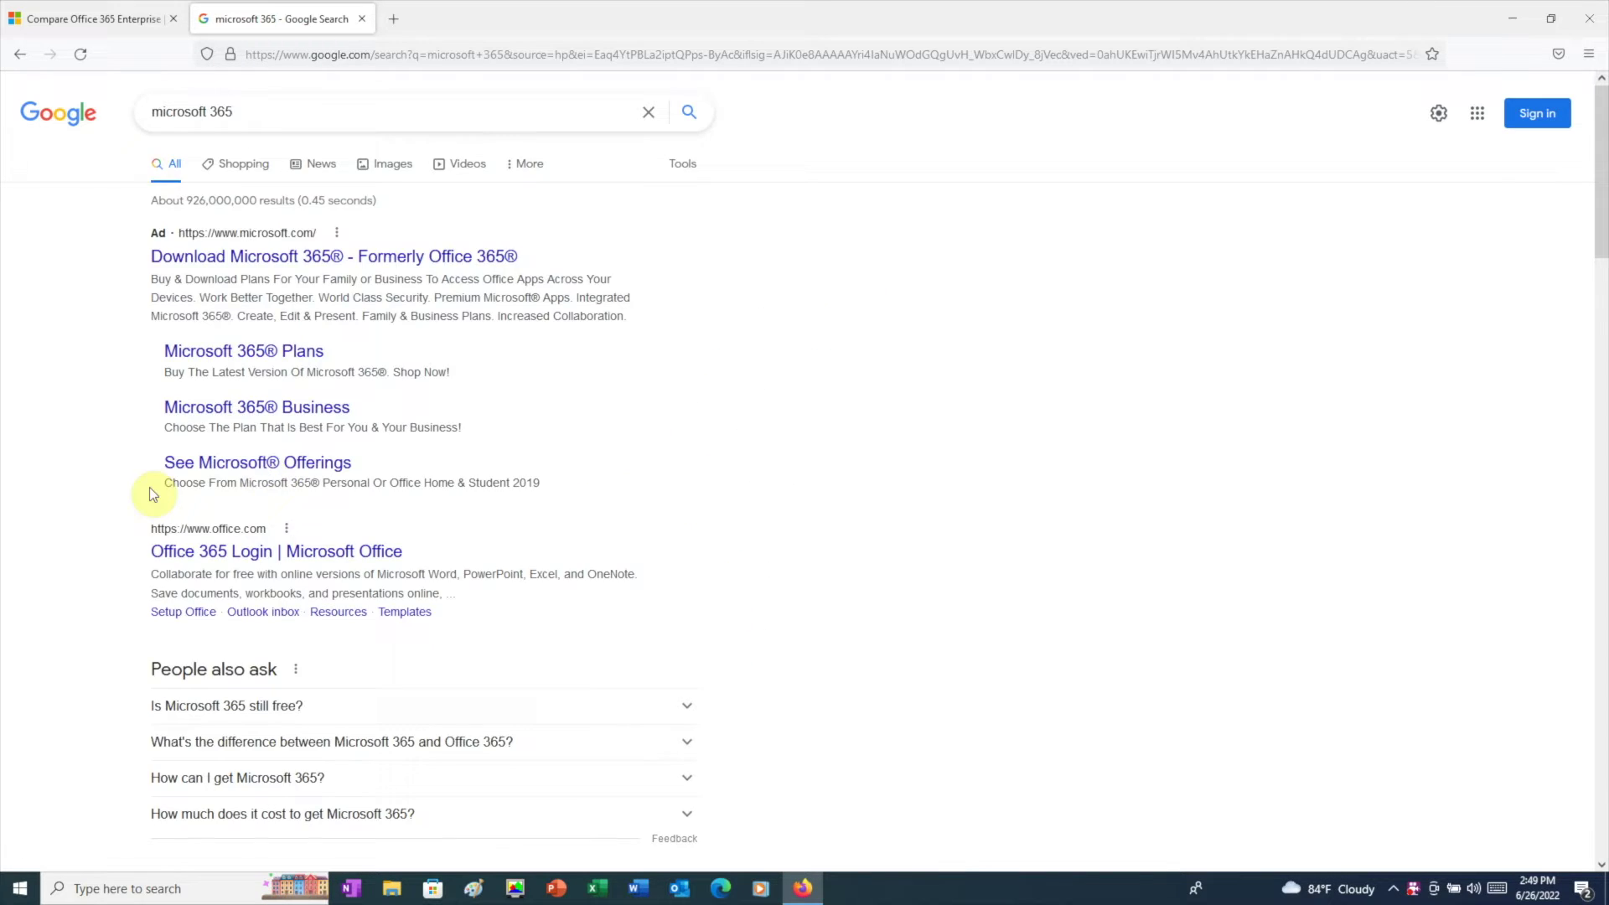
scroll(149, 486, "down", 5)
left_click(289, 490)
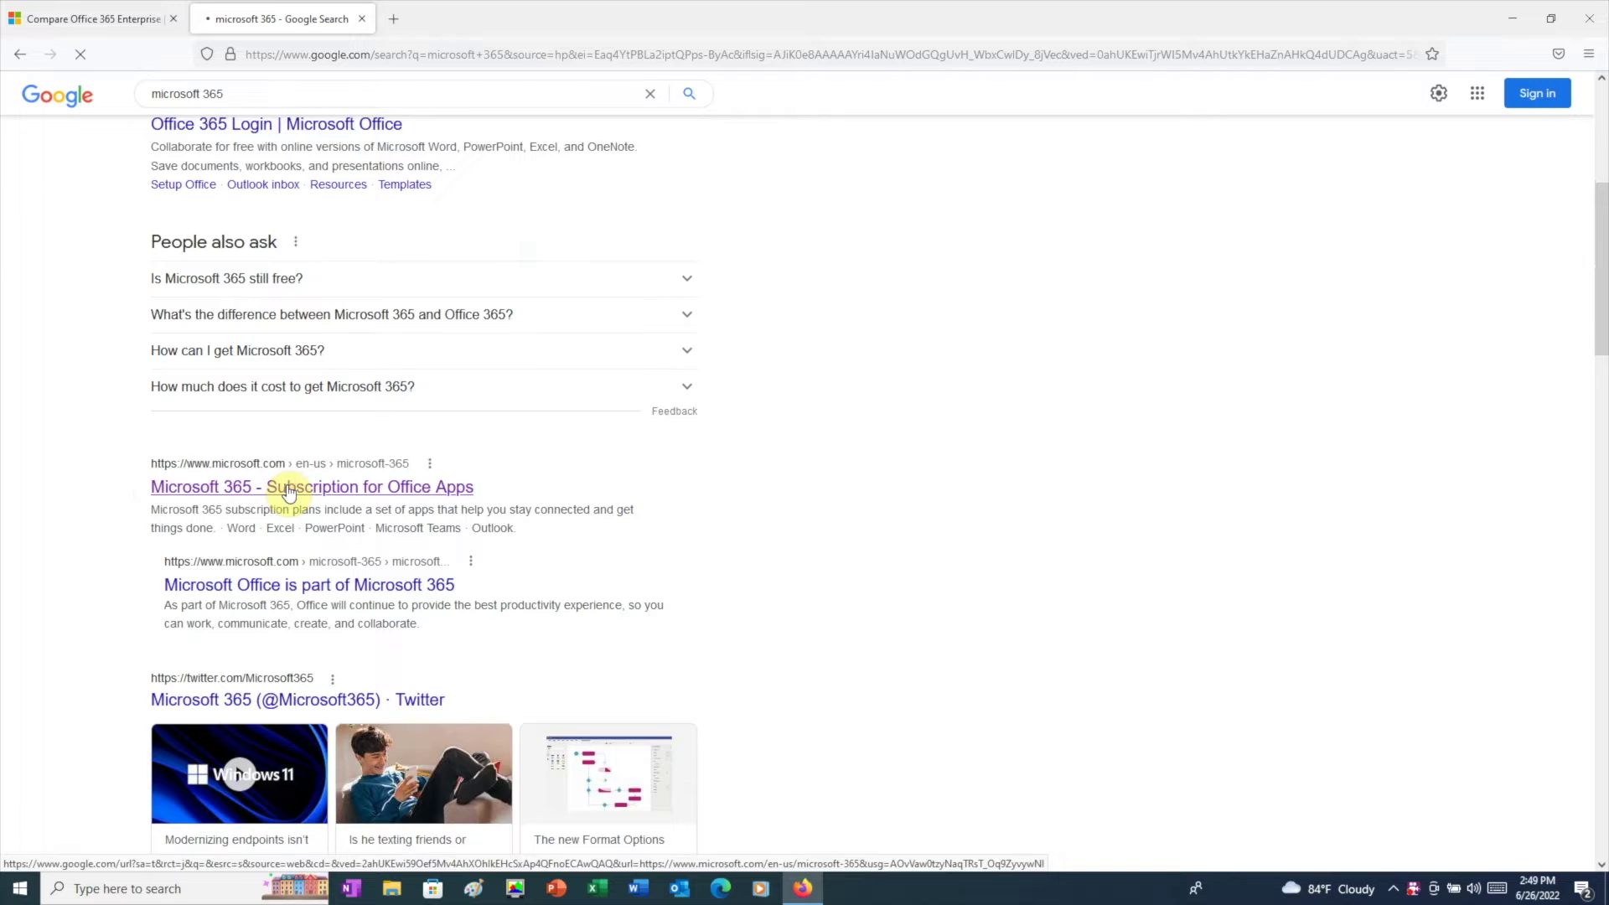
Go to the Office 365 for Enterprise plans and start the Office 365 E3 free trial
left_click(449, 99)
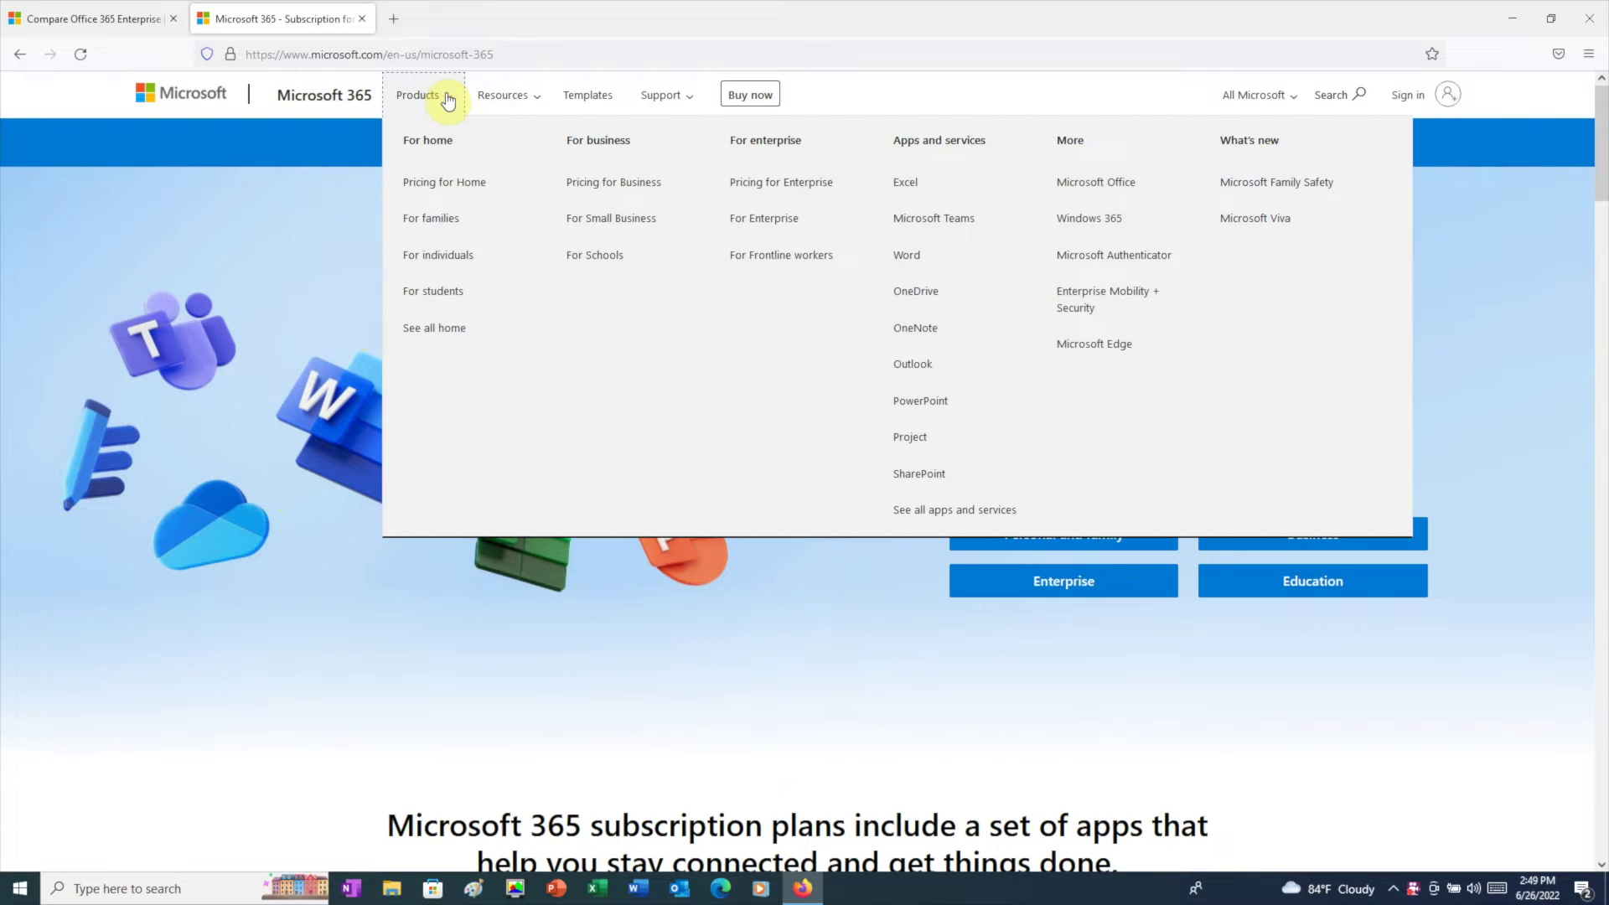
left_click(766, 143)
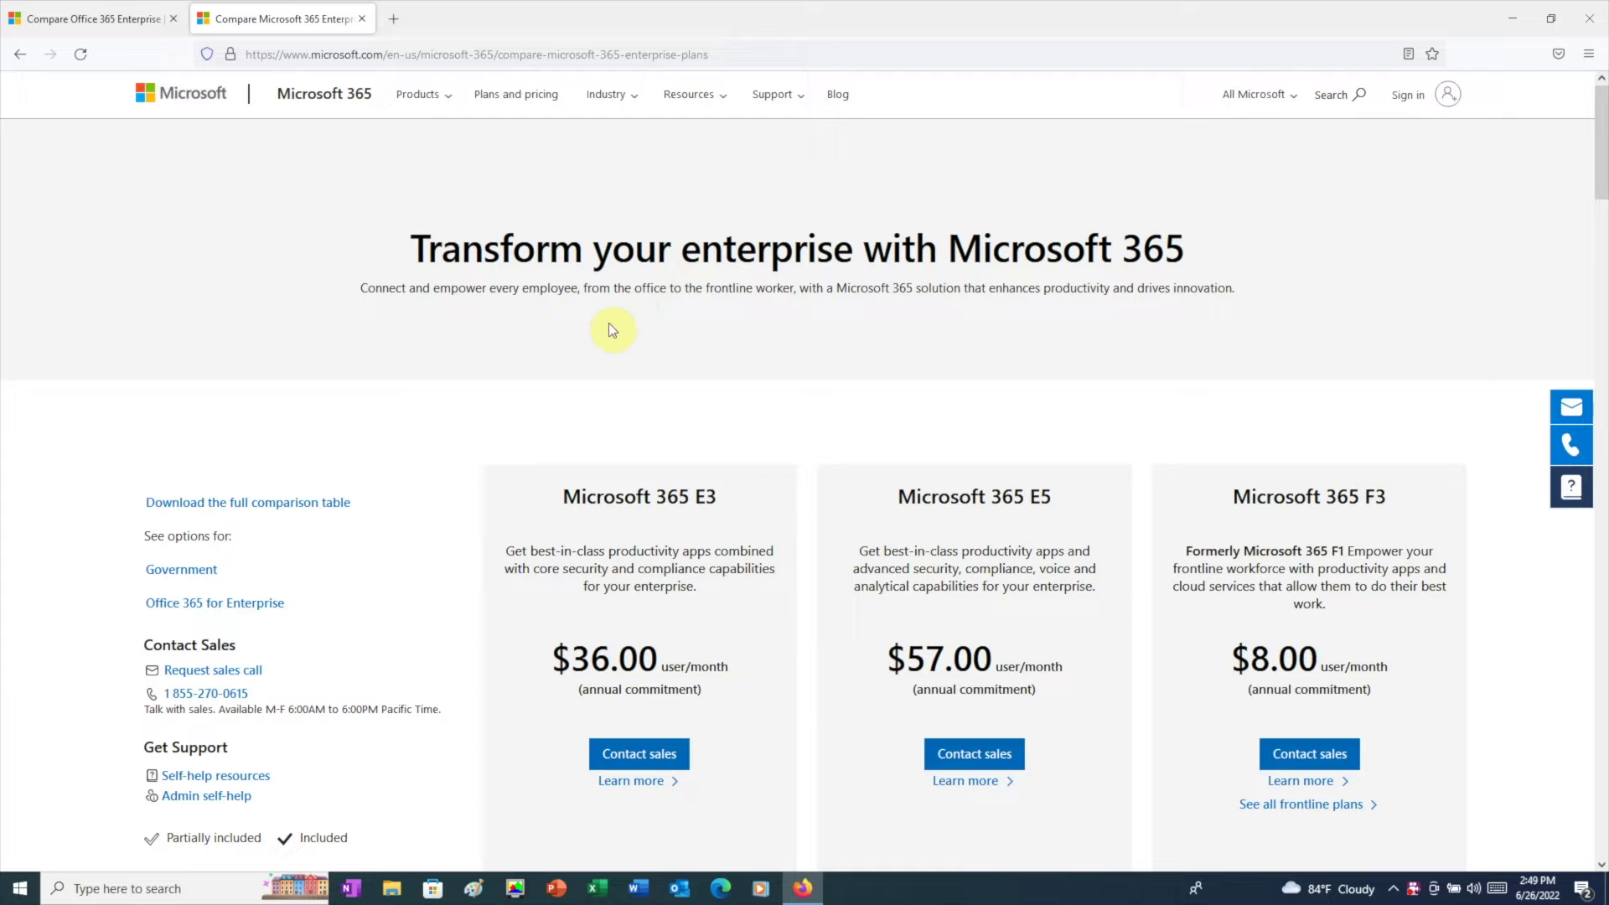
left_click(255, 609)
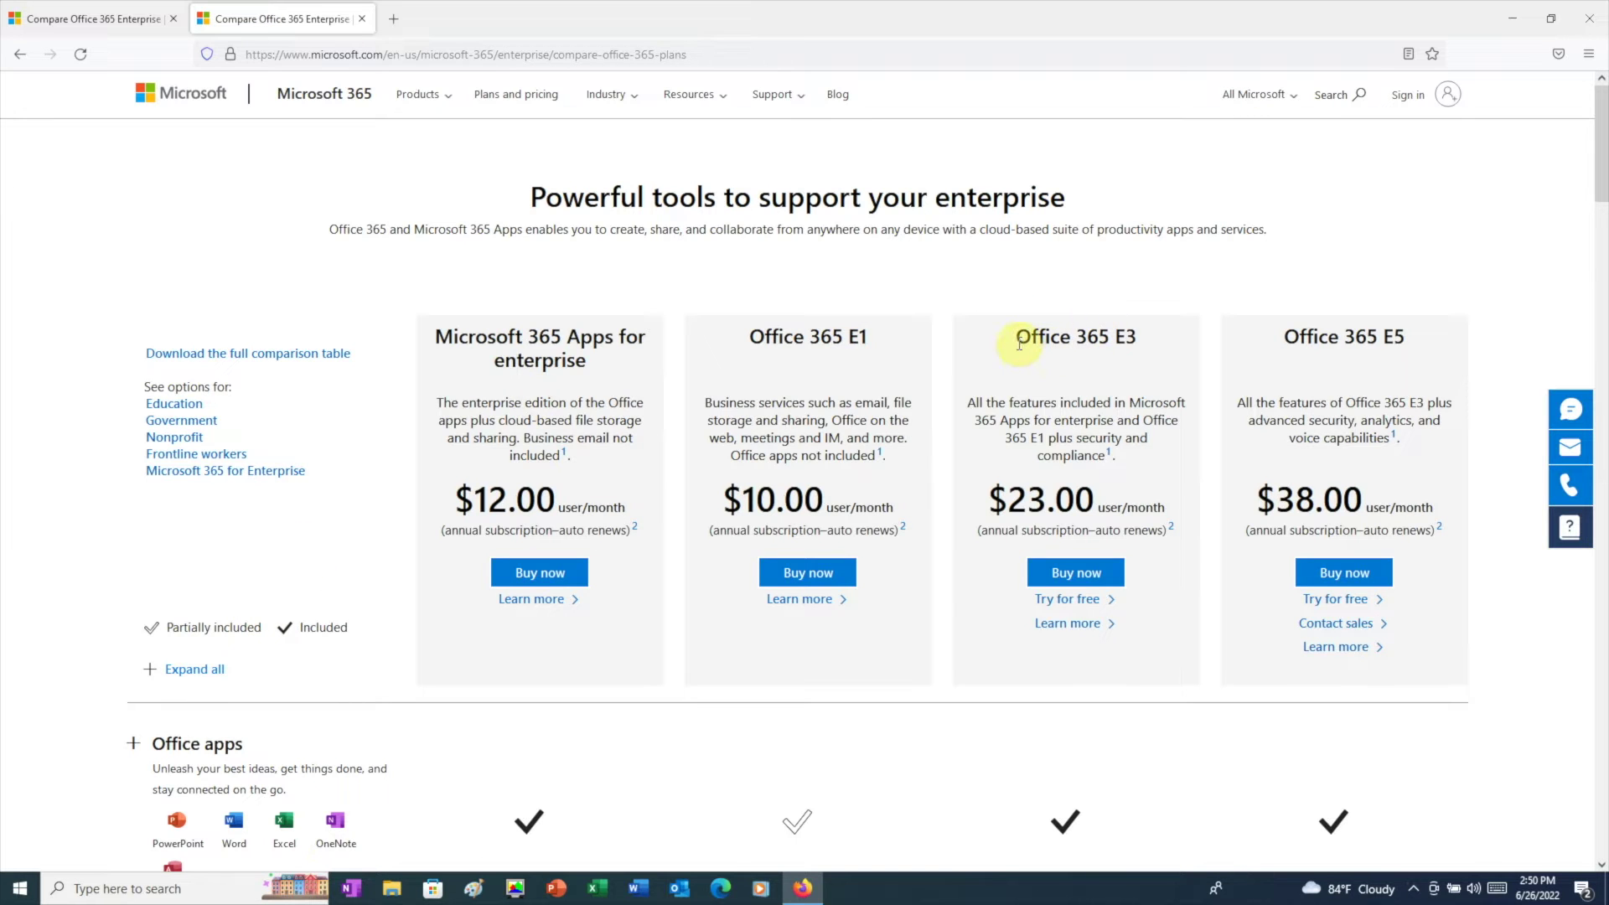
left_click_drag(1019, 343, 1141, 346)
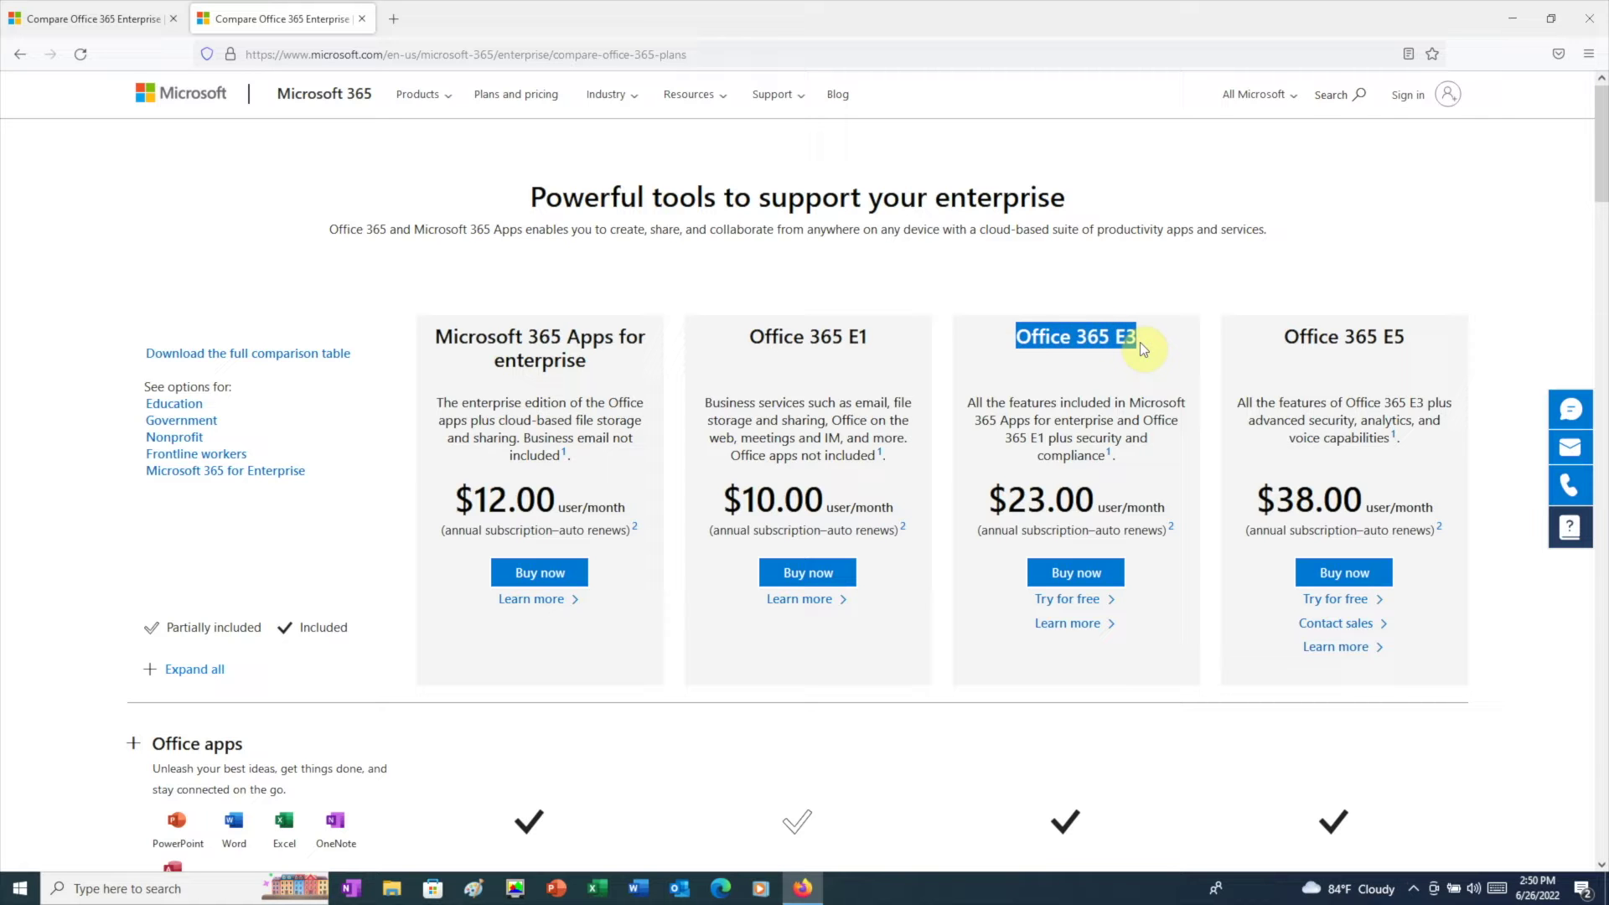
left_click(1140, 342)
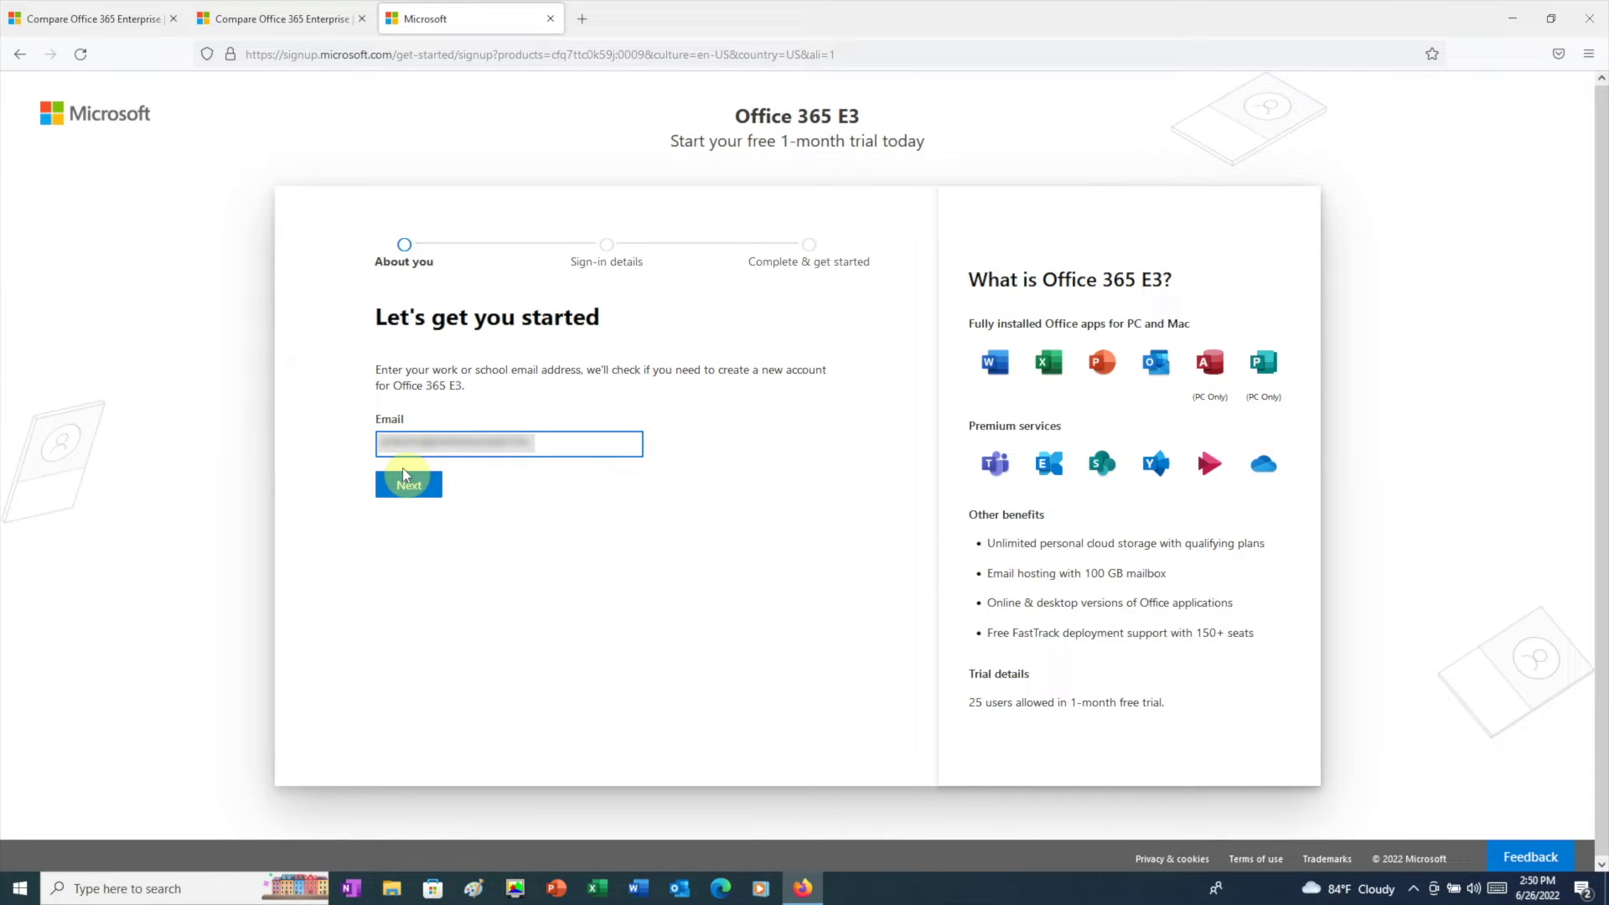
Submit the work email, create a new account with contact and company details, and verify the phone by text code
left_click(399, 483)
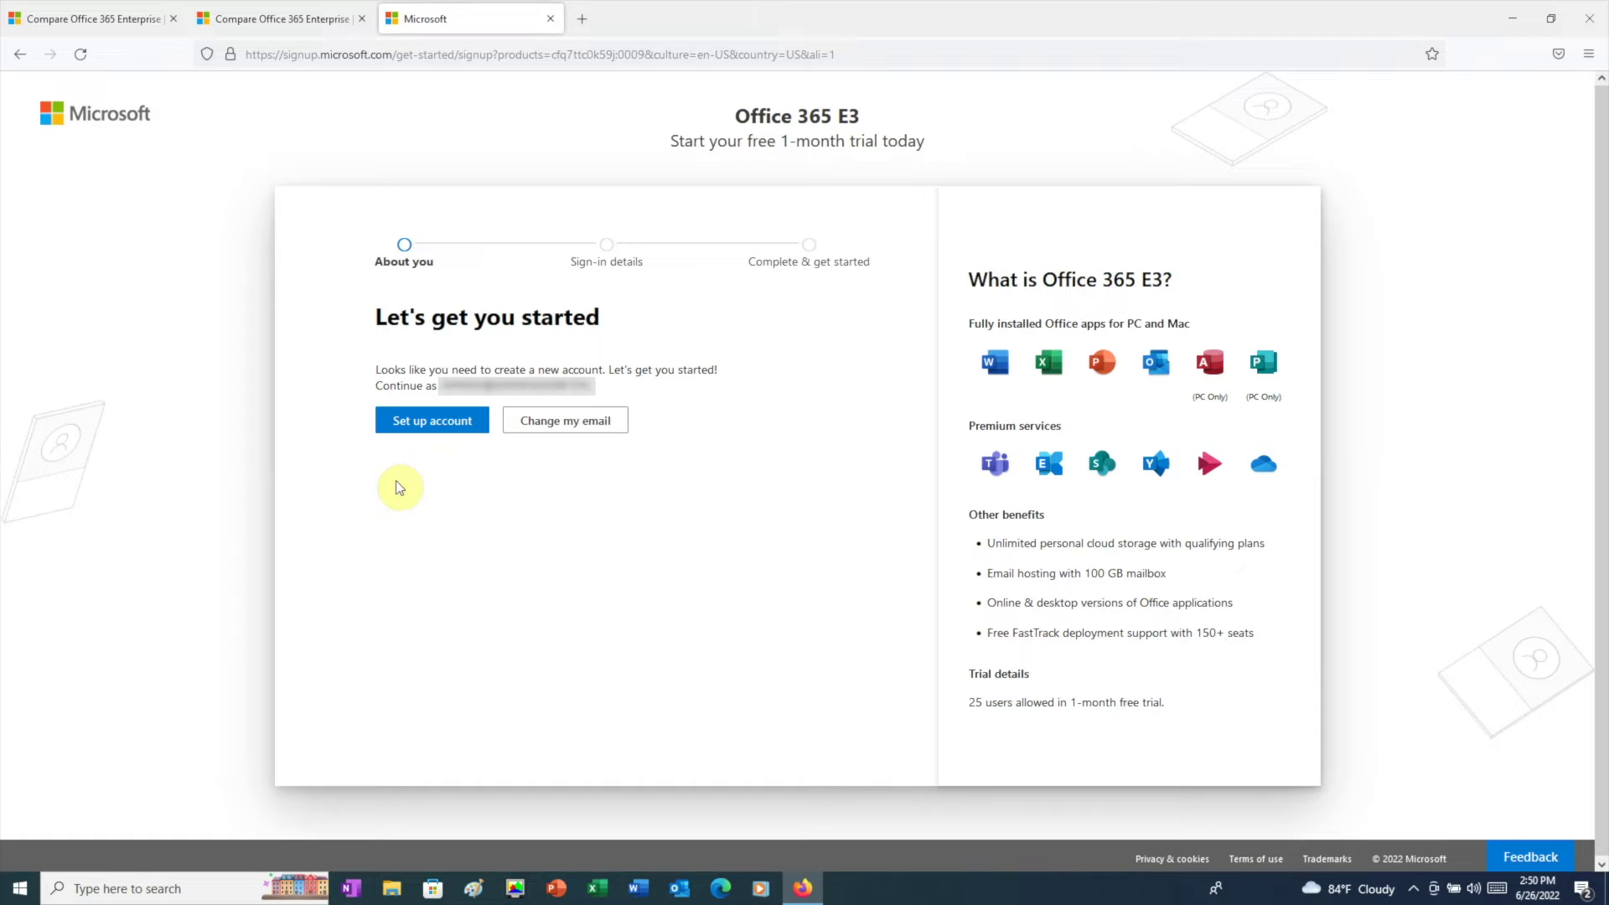
left_click(434, 423)
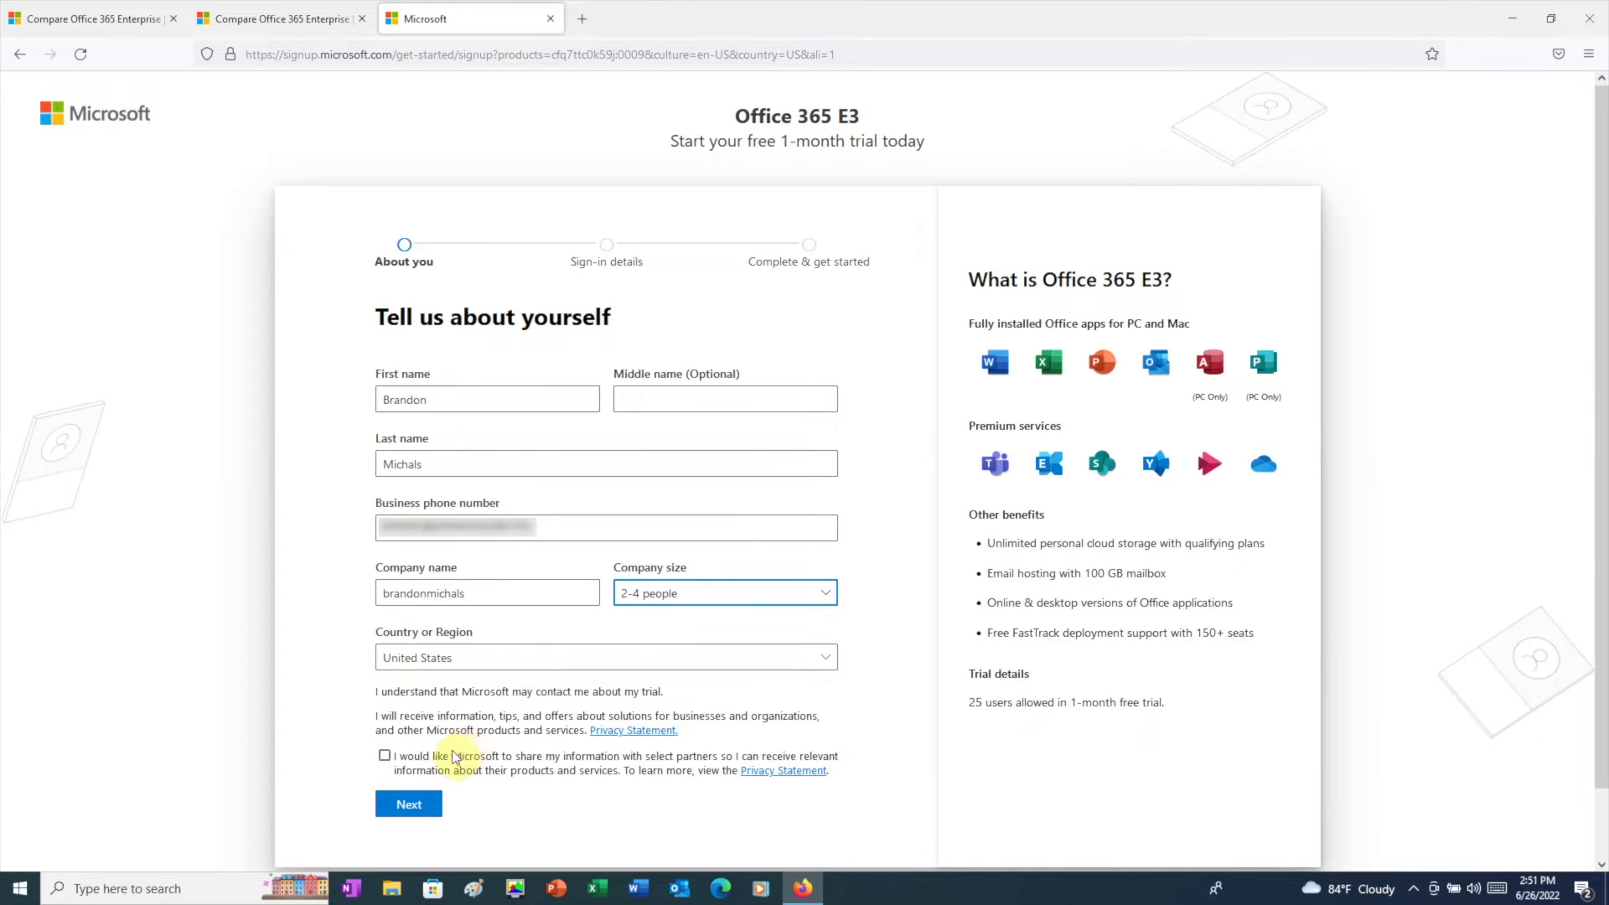
left_click(411, 803)
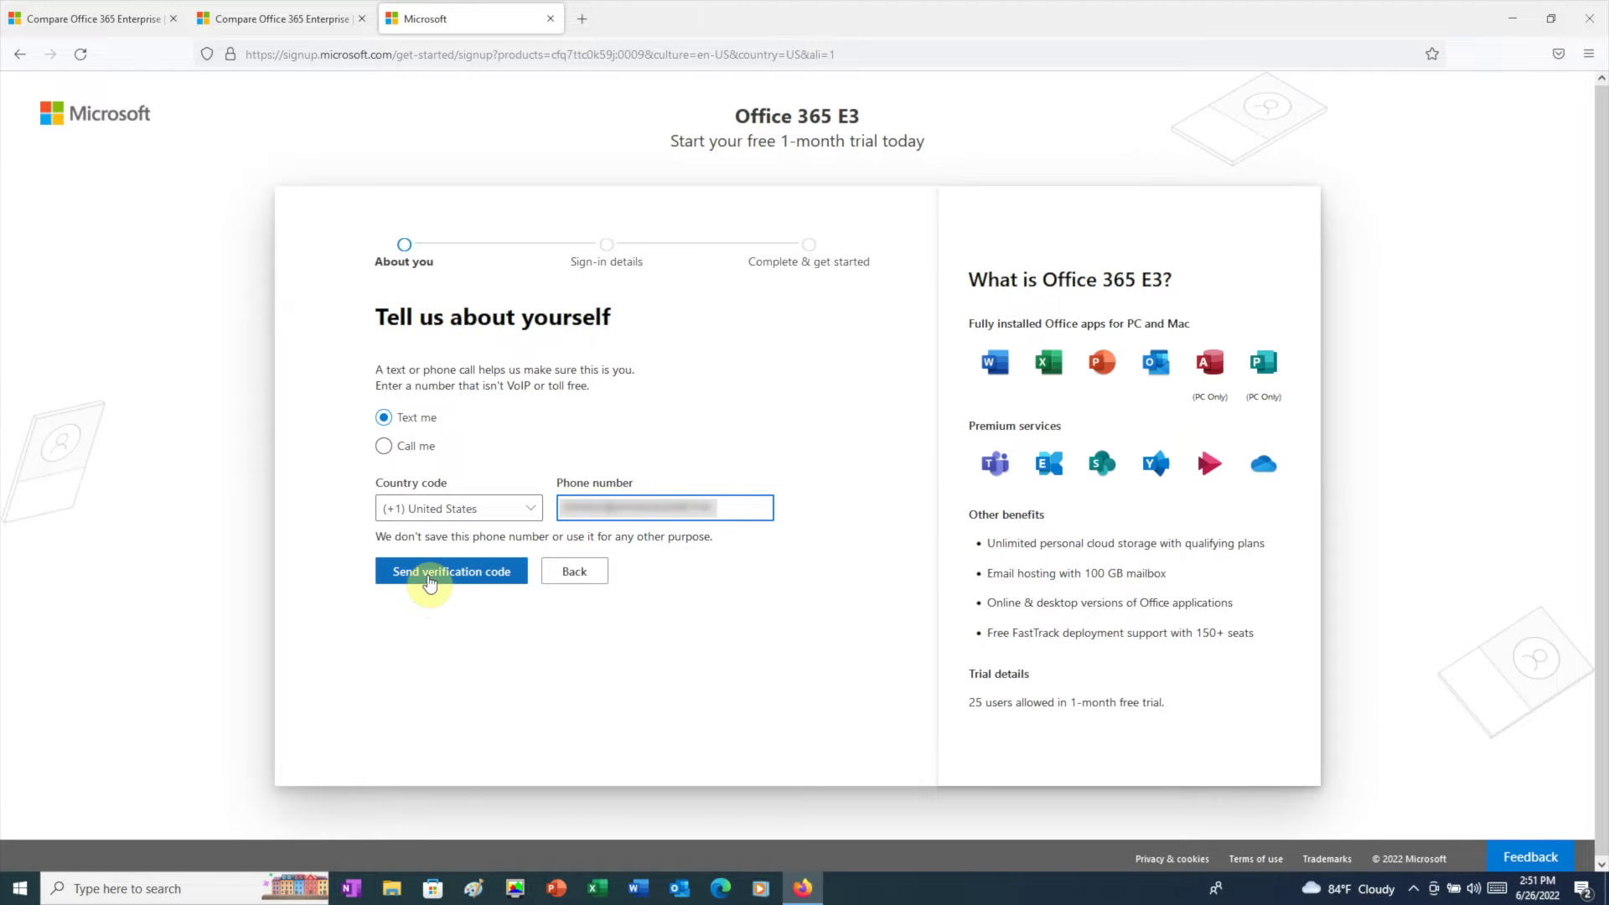
left_click(430, 578)
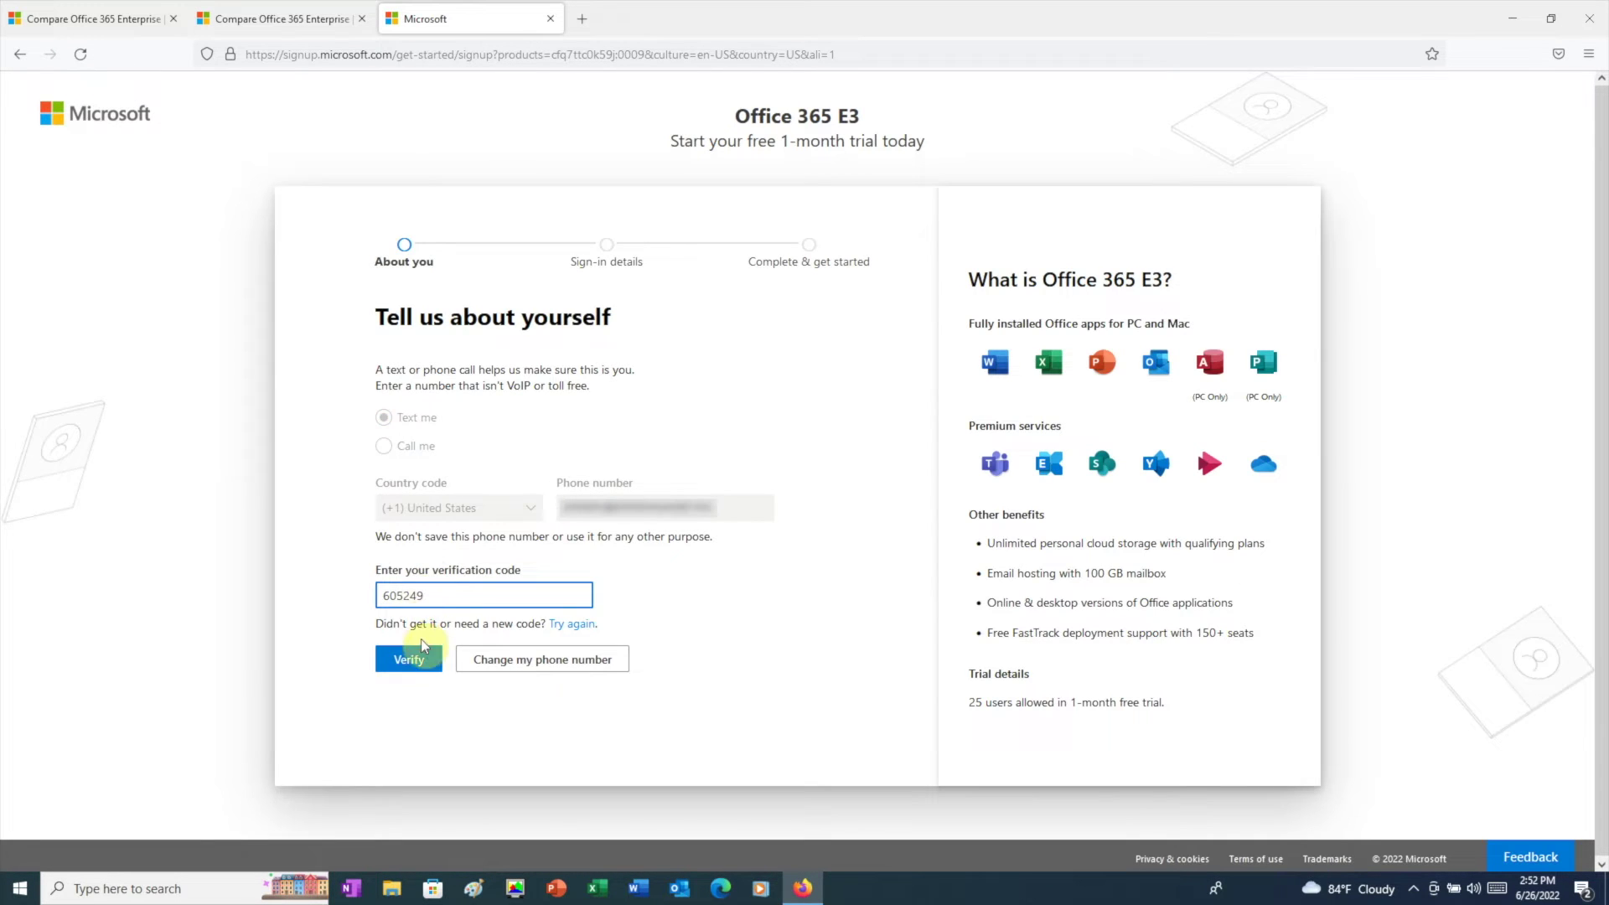
left_click(409, 658)
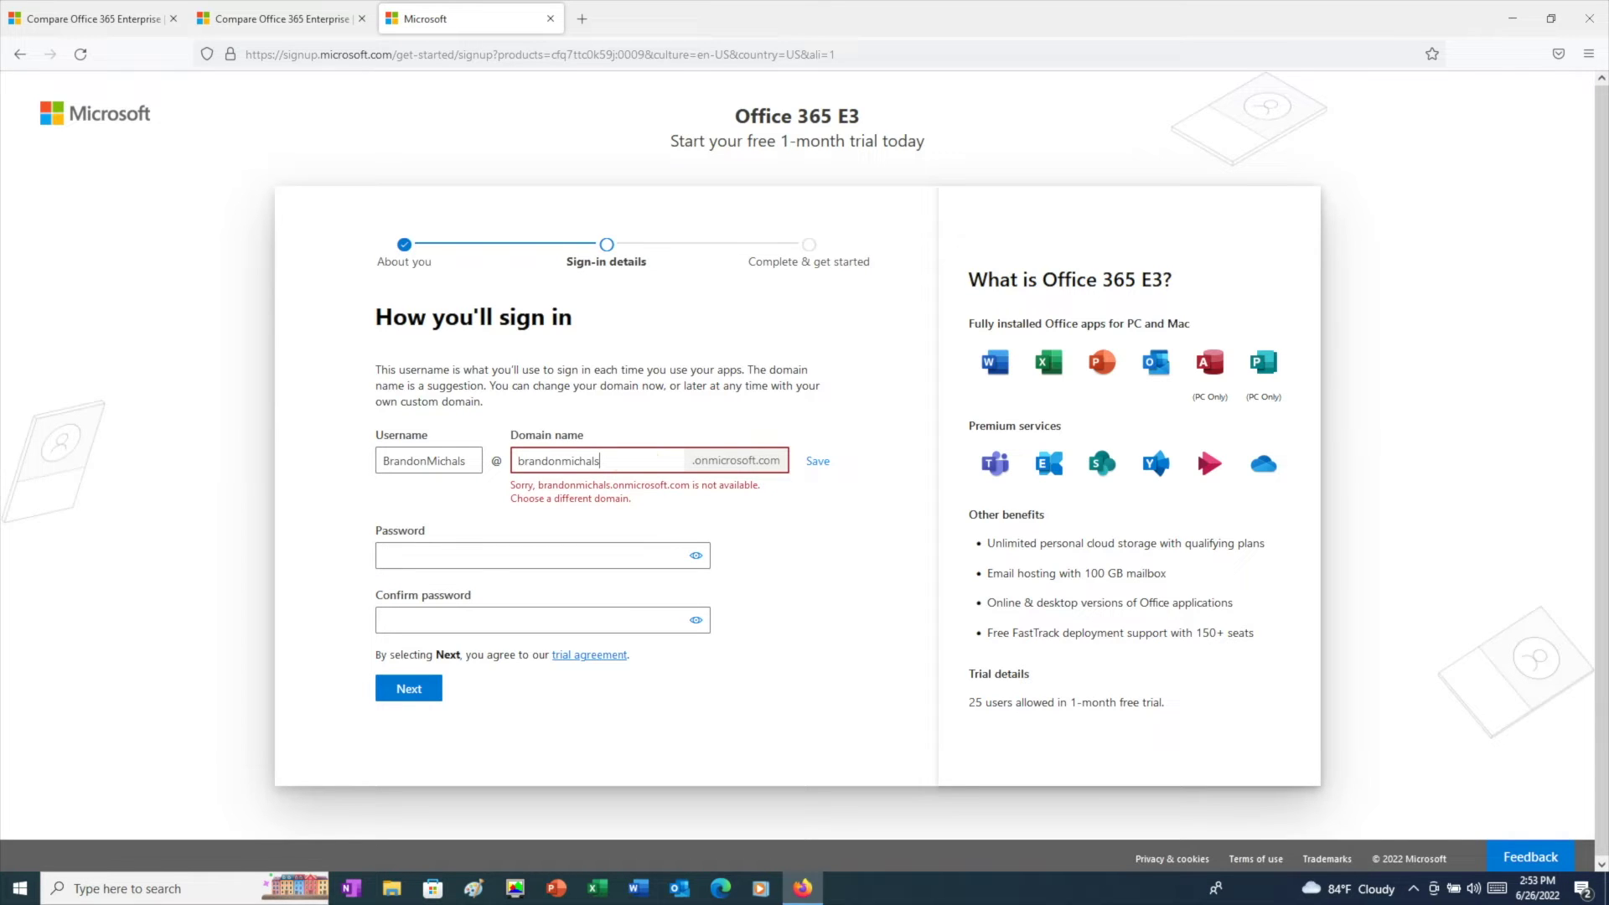
Append 22 to the domain name, set and confirm the account password, and create the account
type("22")
left_click(817, 462)
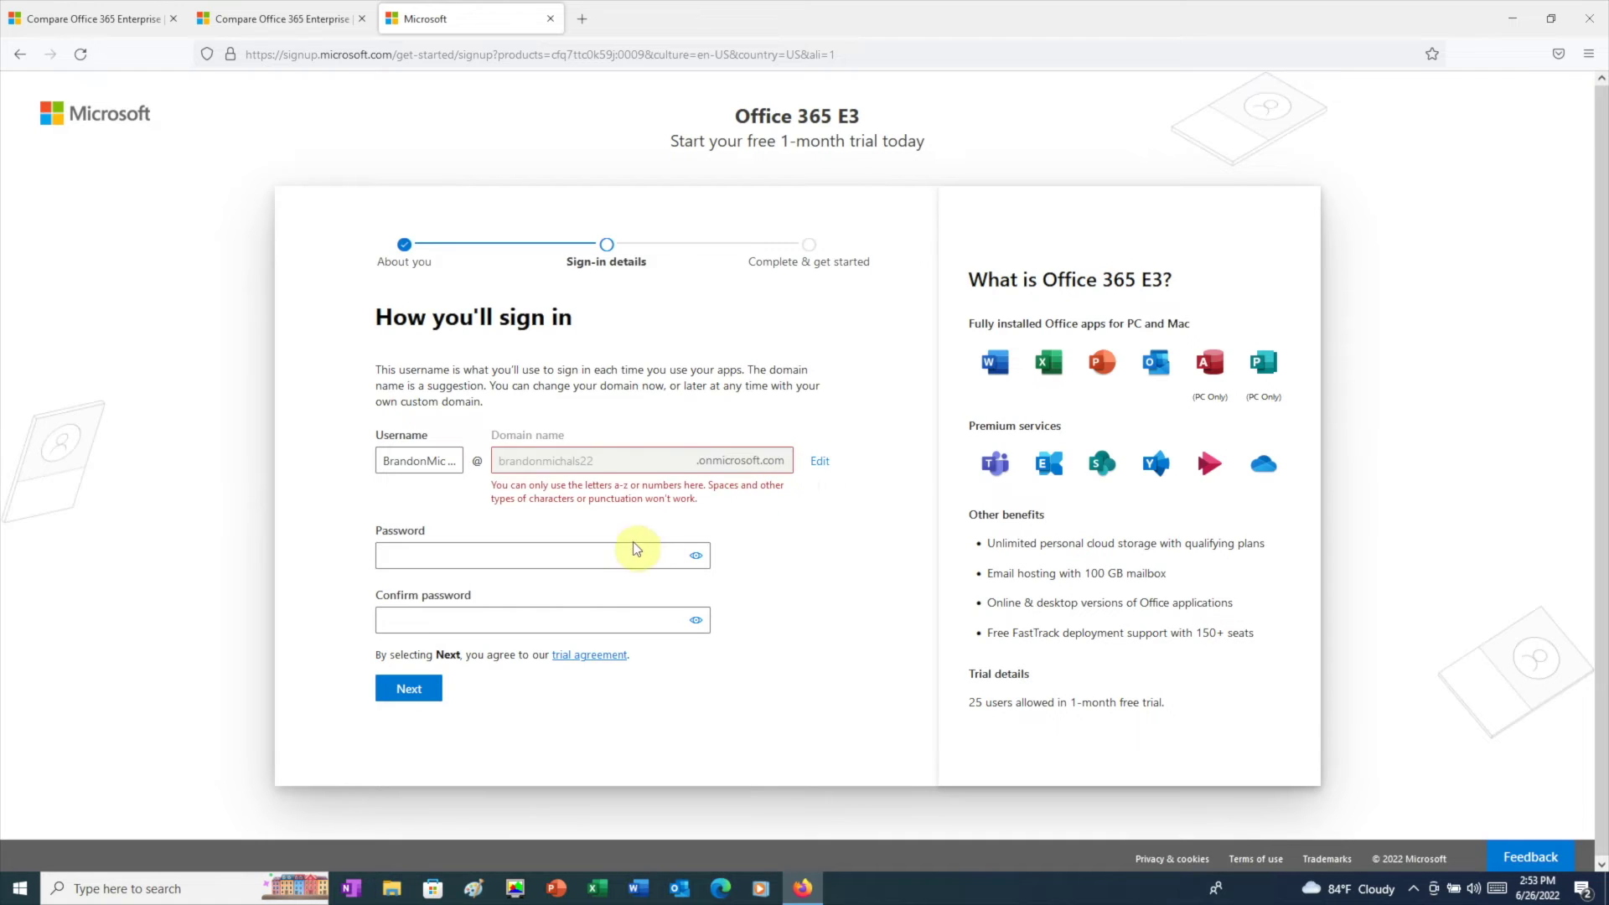
left_click(557, 553)
key("ctrl+v")
key("Tab")
key("ctrl+v")
left_click(412, 685)
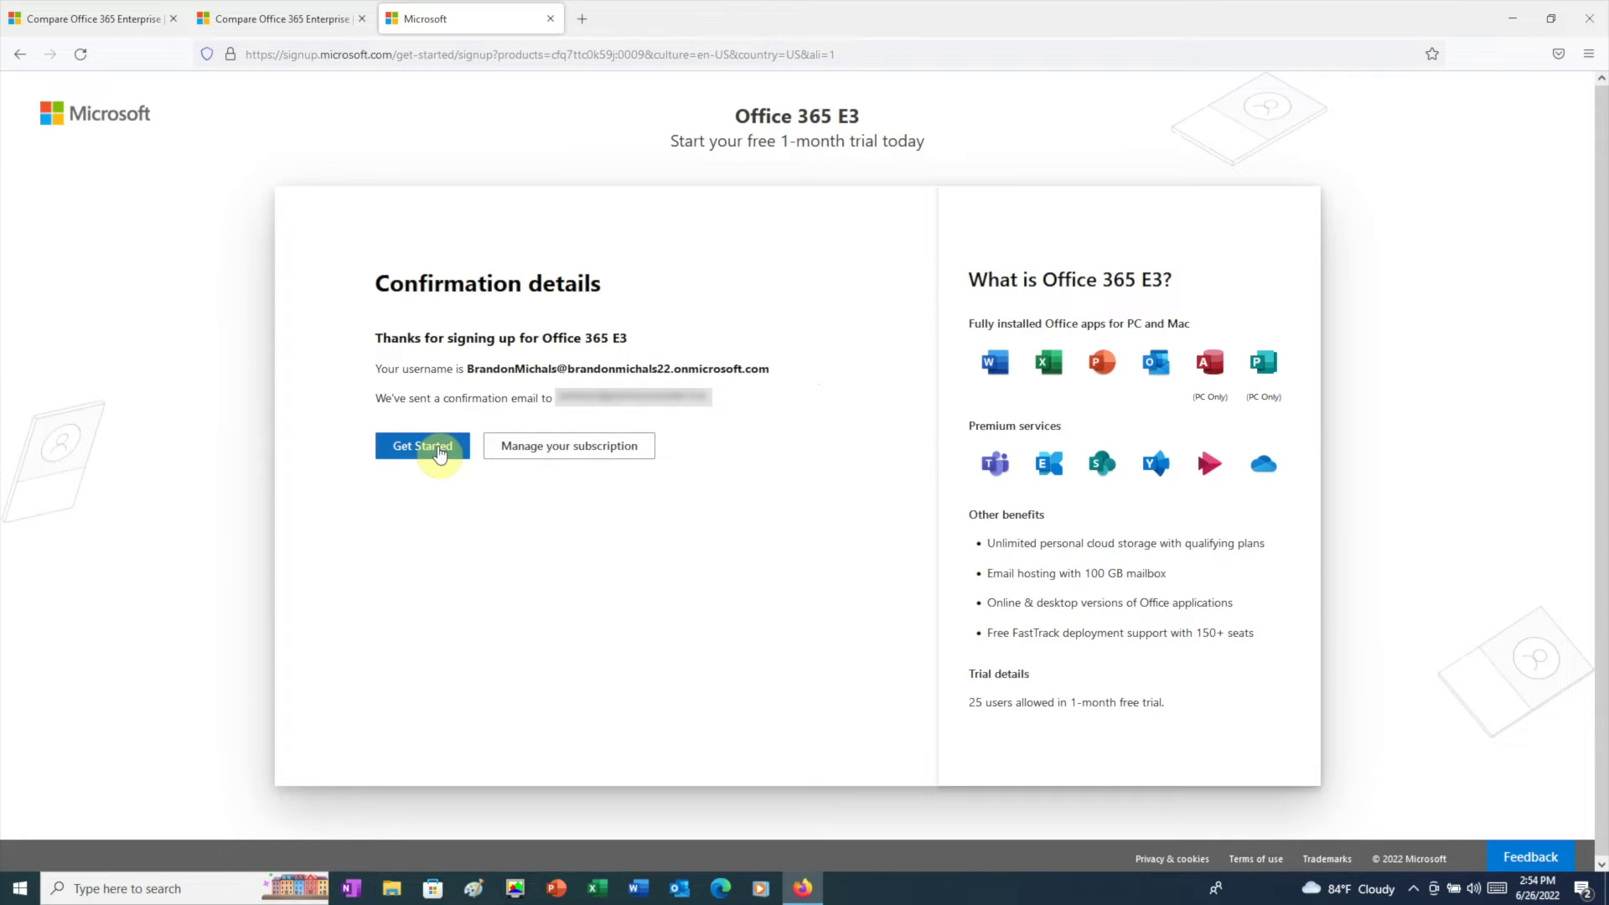
left_click(437, 446)
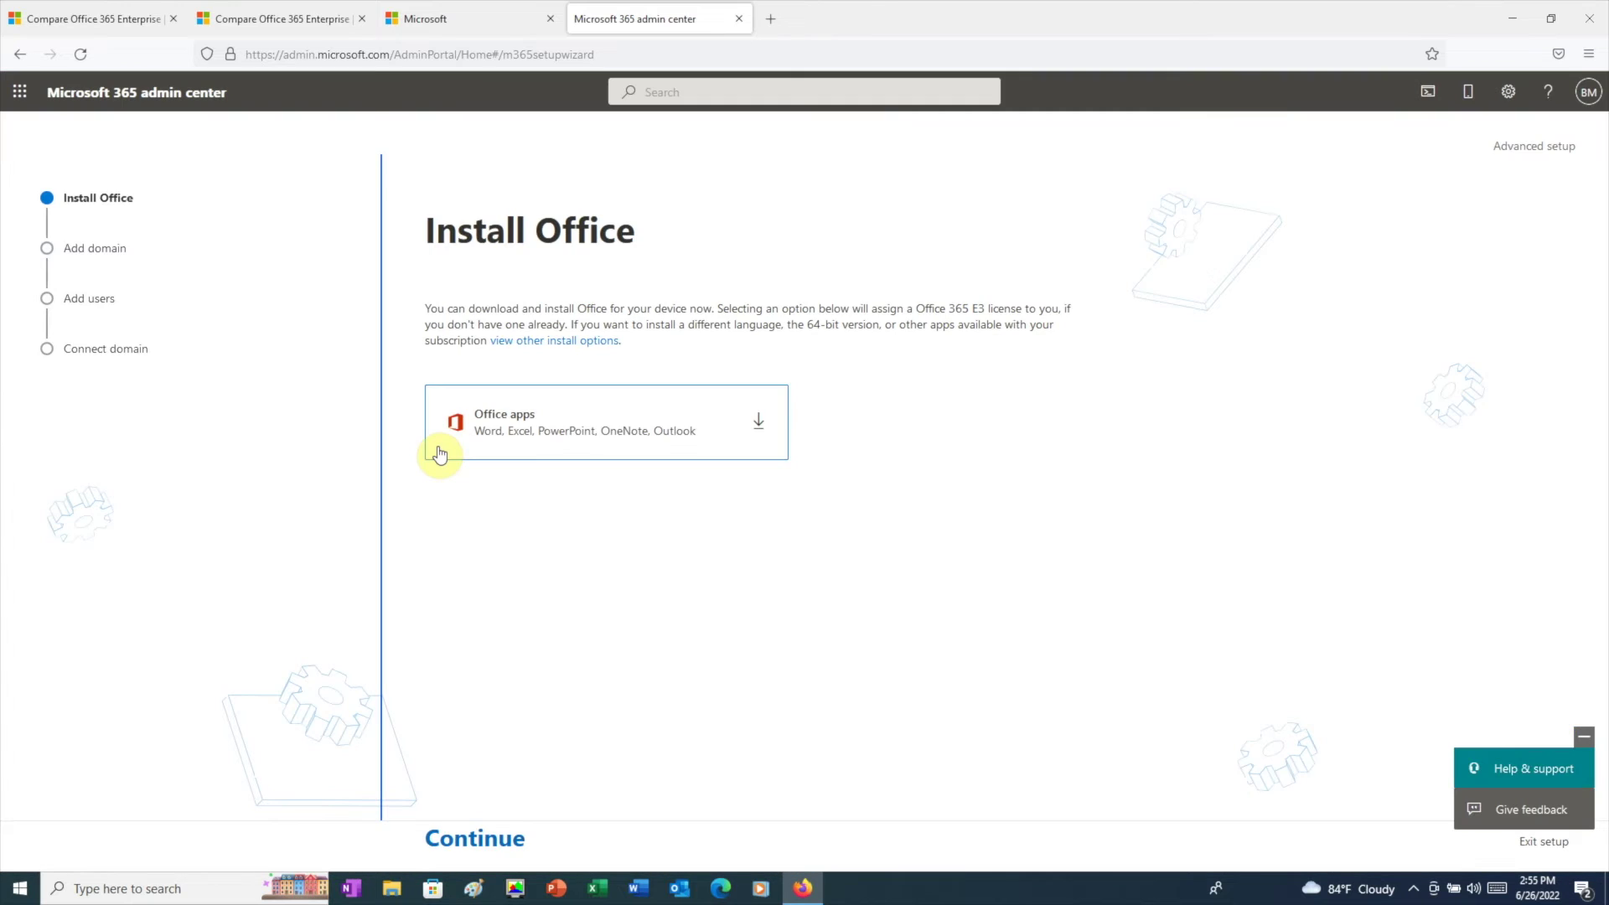
Skip the Office install and complete setup keeping the default onmicrosoft.com domain
left_click(482, 841)
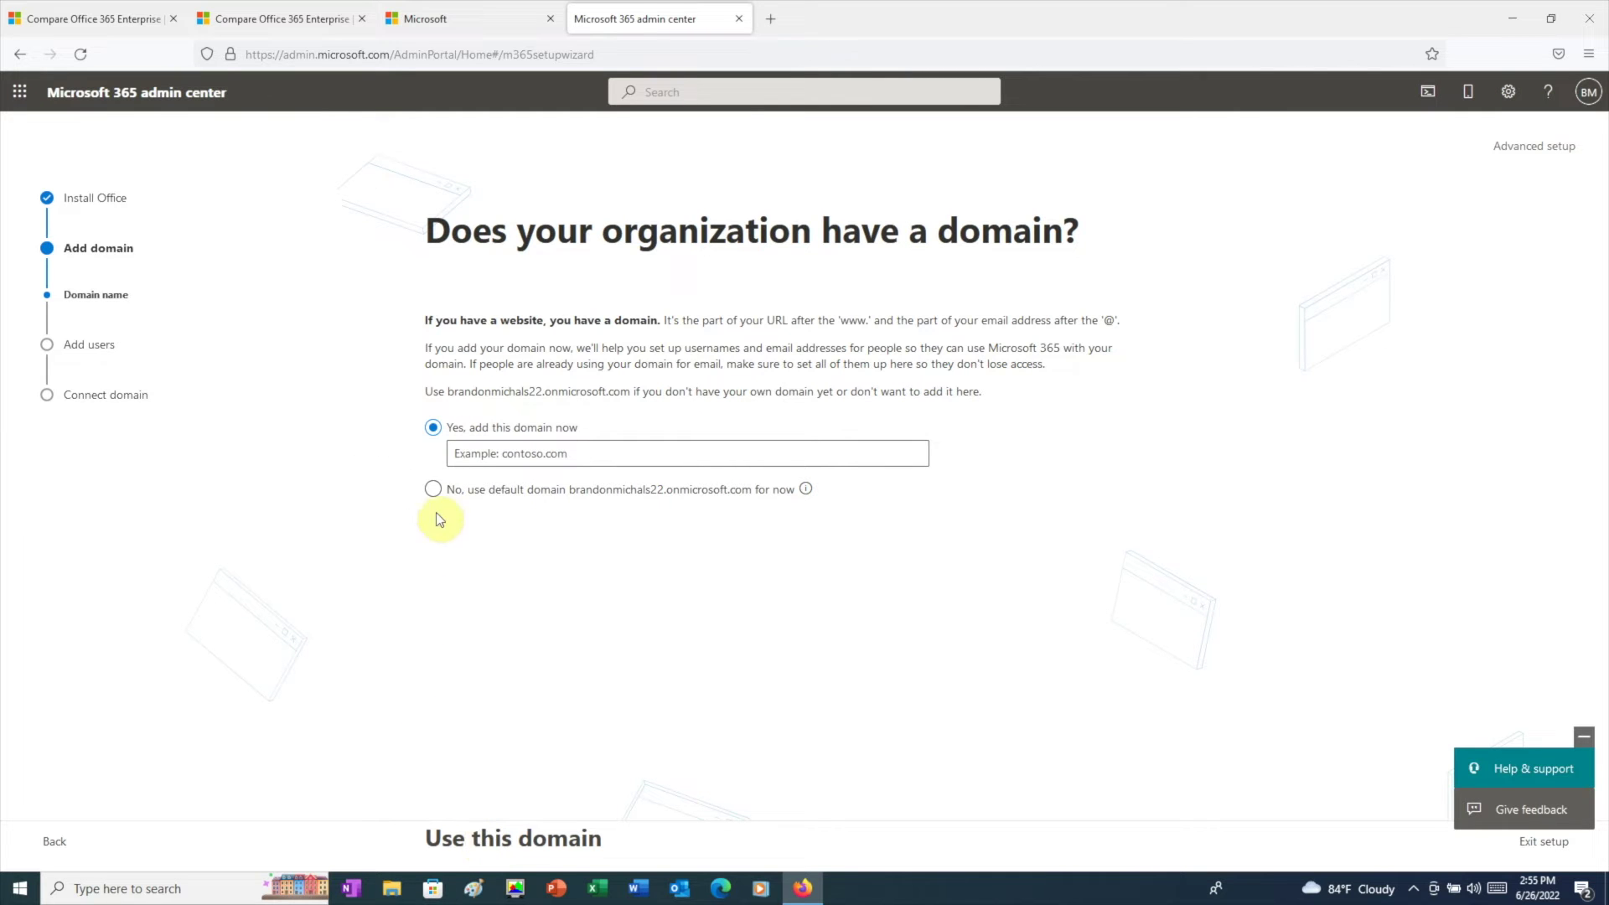
left_click(432, 490)
left_click(479, 845)
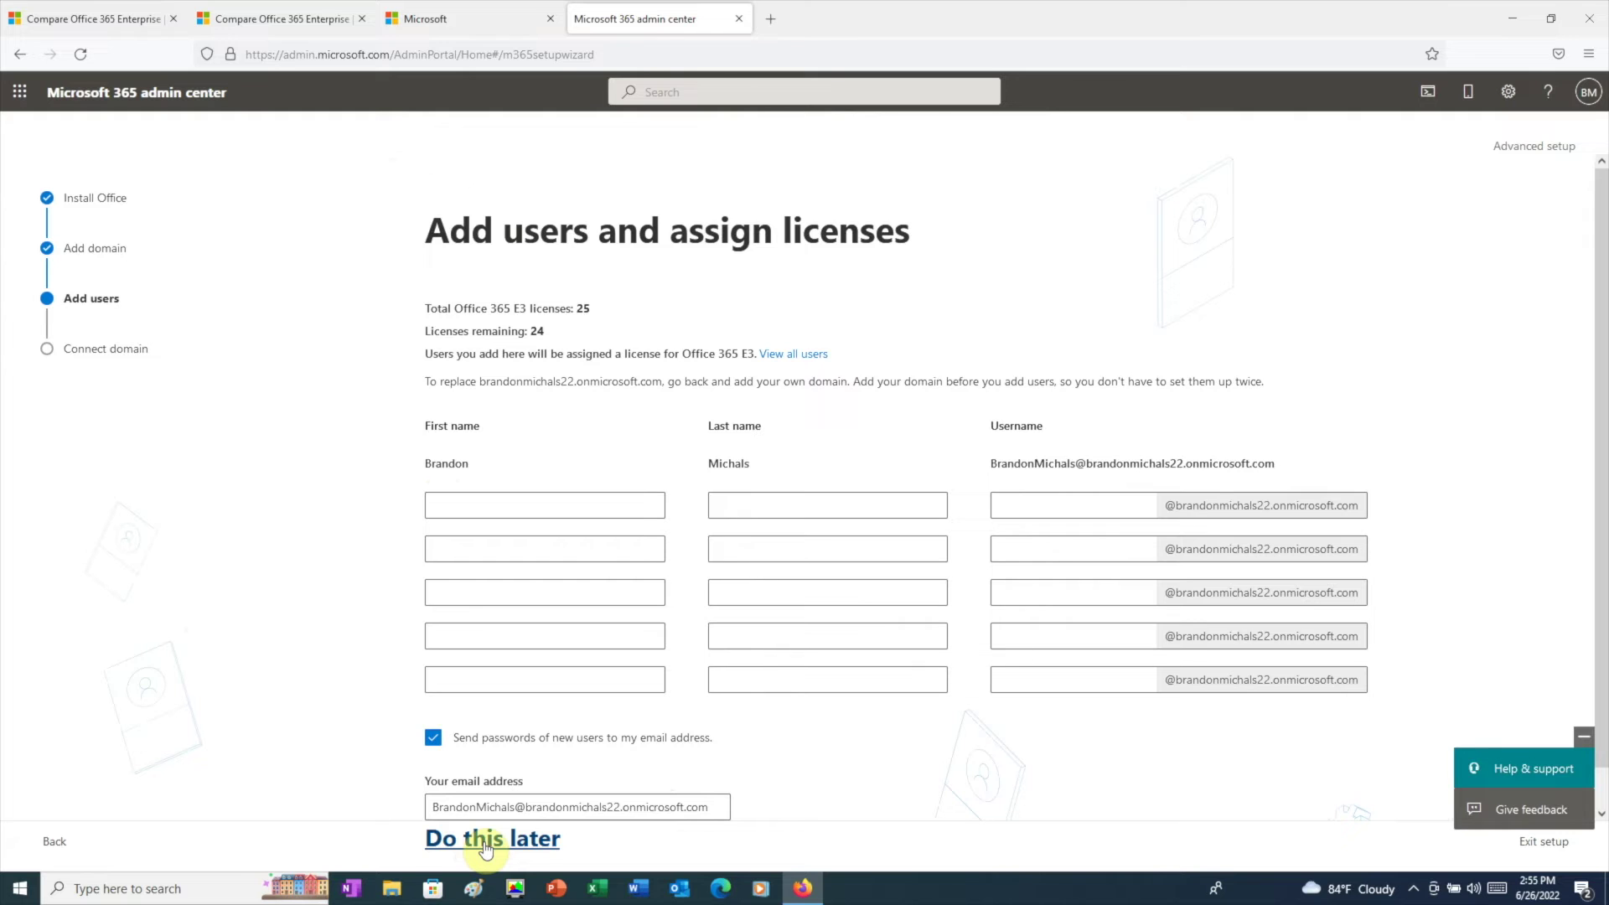
left_click(484, 842)
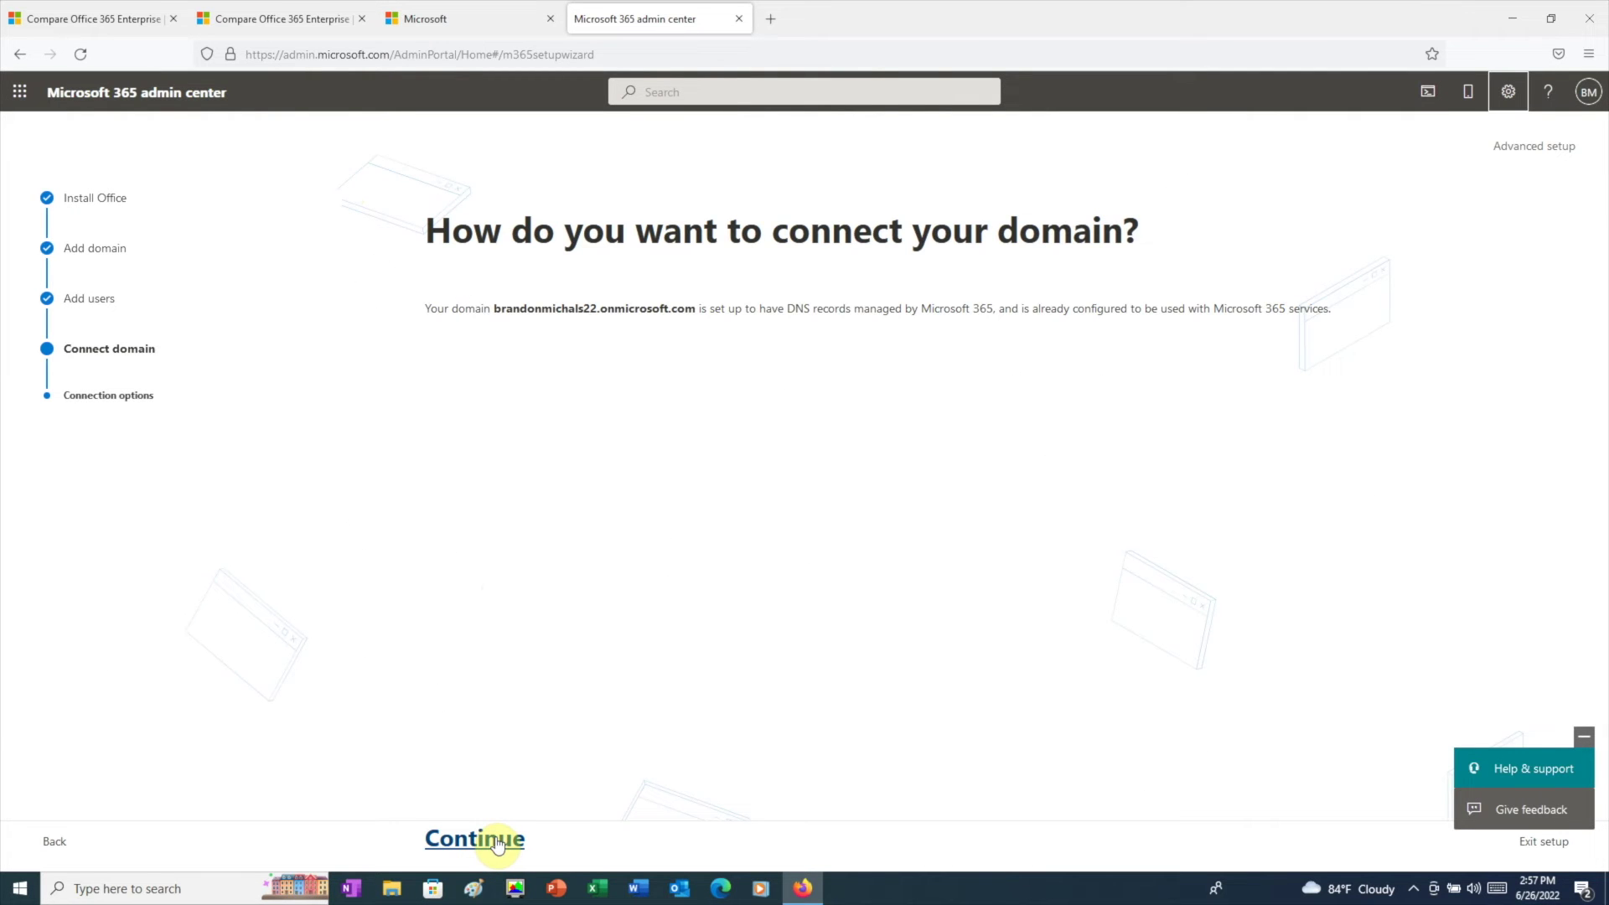
left_click(494, 839)
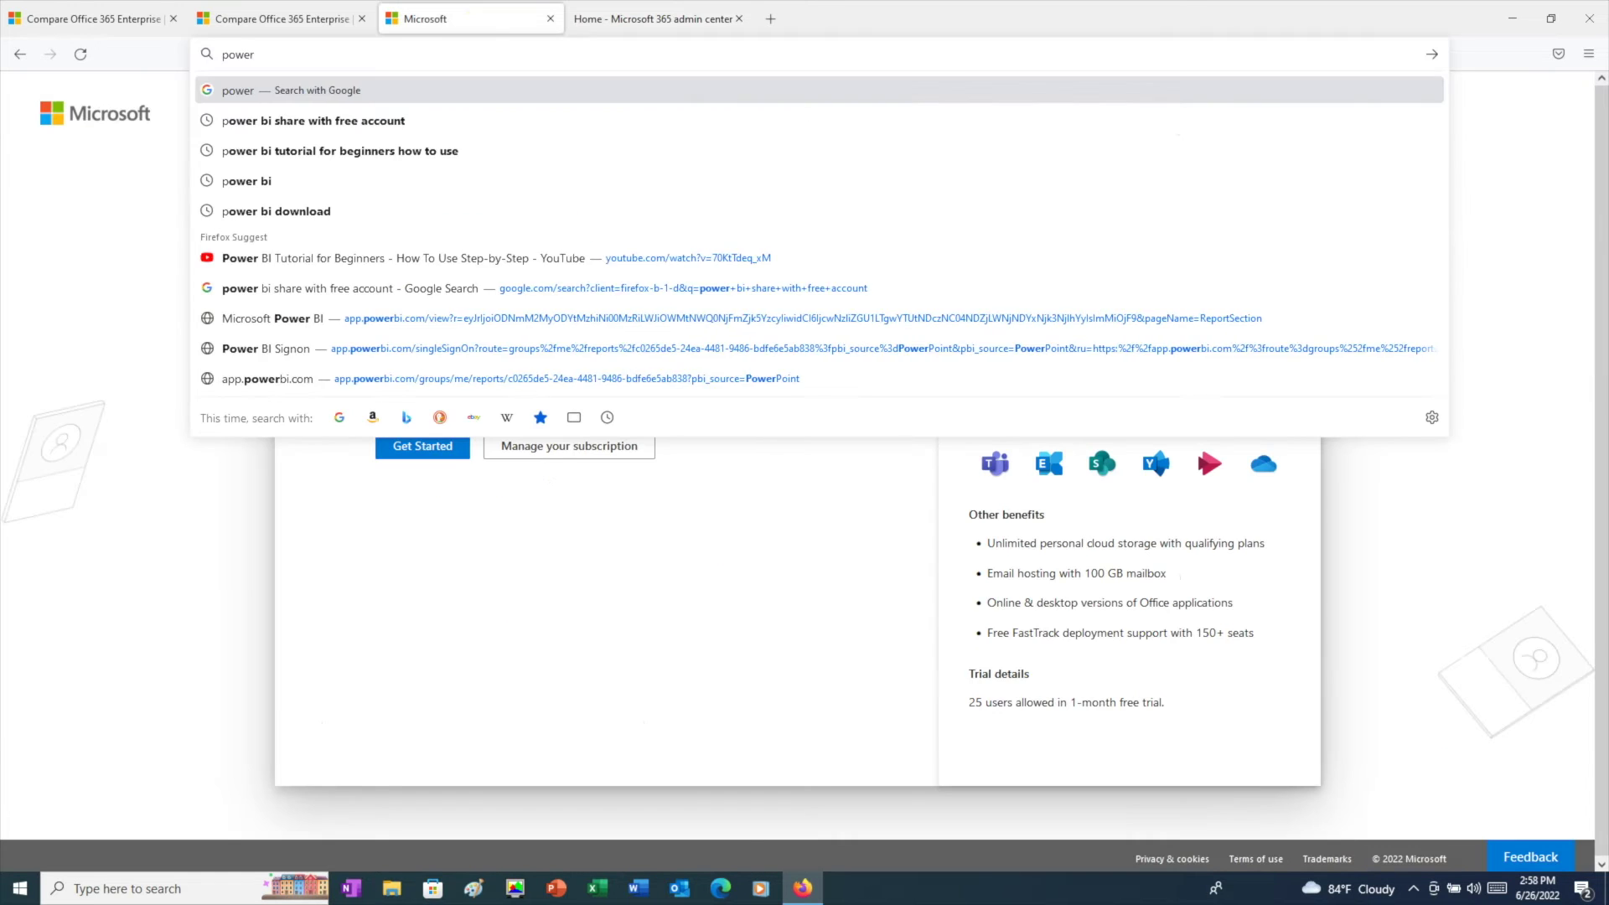
Search the web for 'power bi' and open the official Power BI website
type("bi")
key("Return")
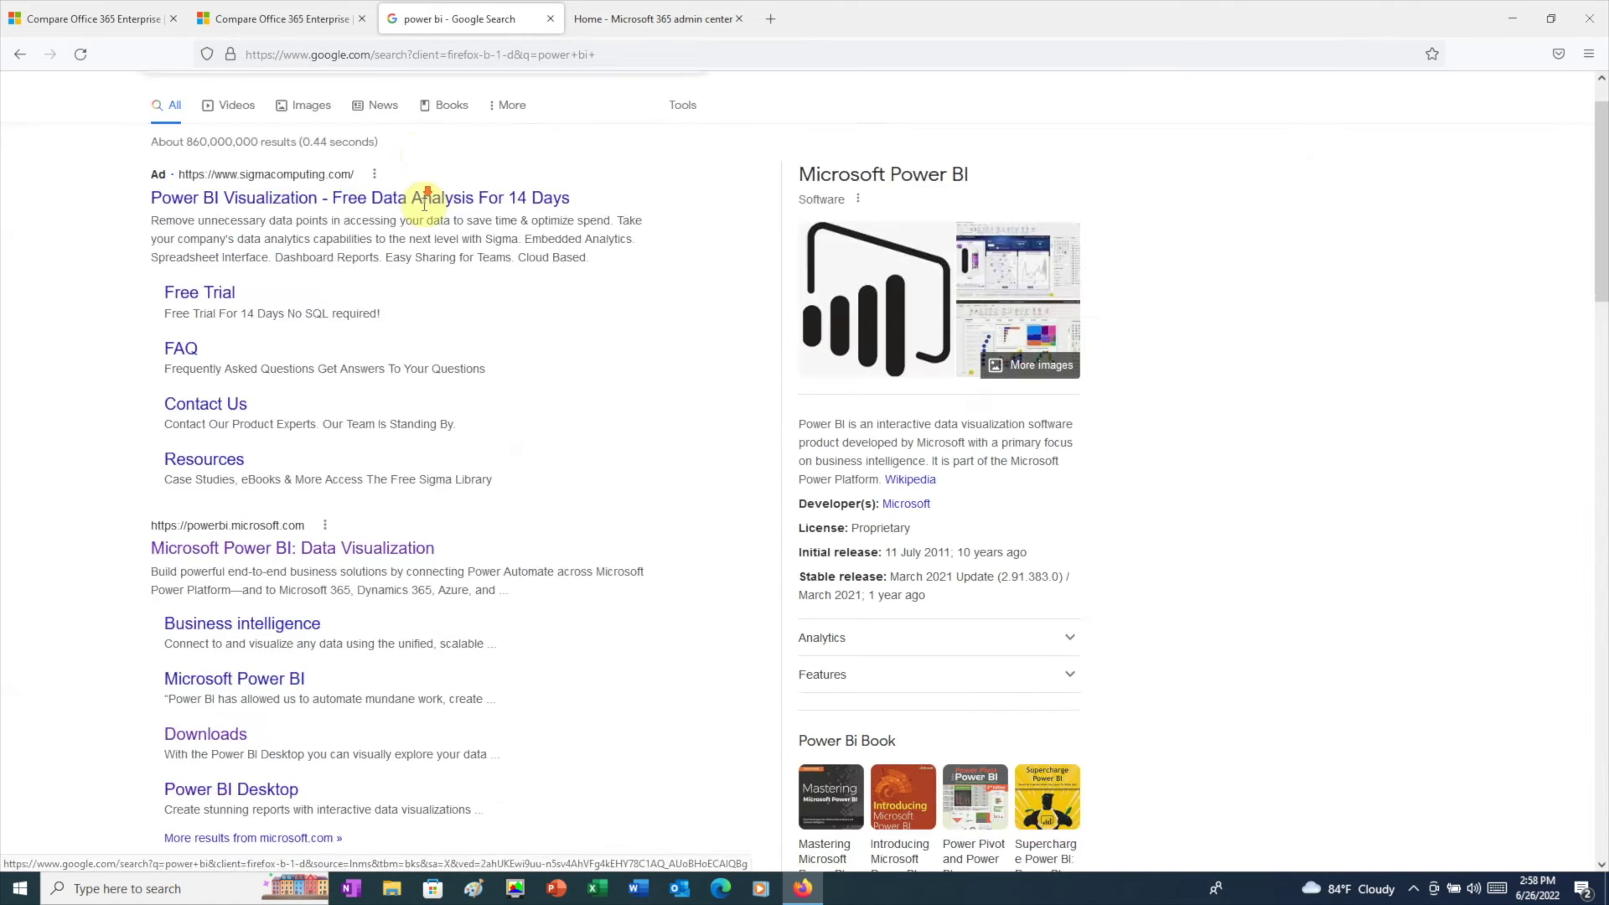
scroll(426, 201, "down", 2)
left_click(349, 349)
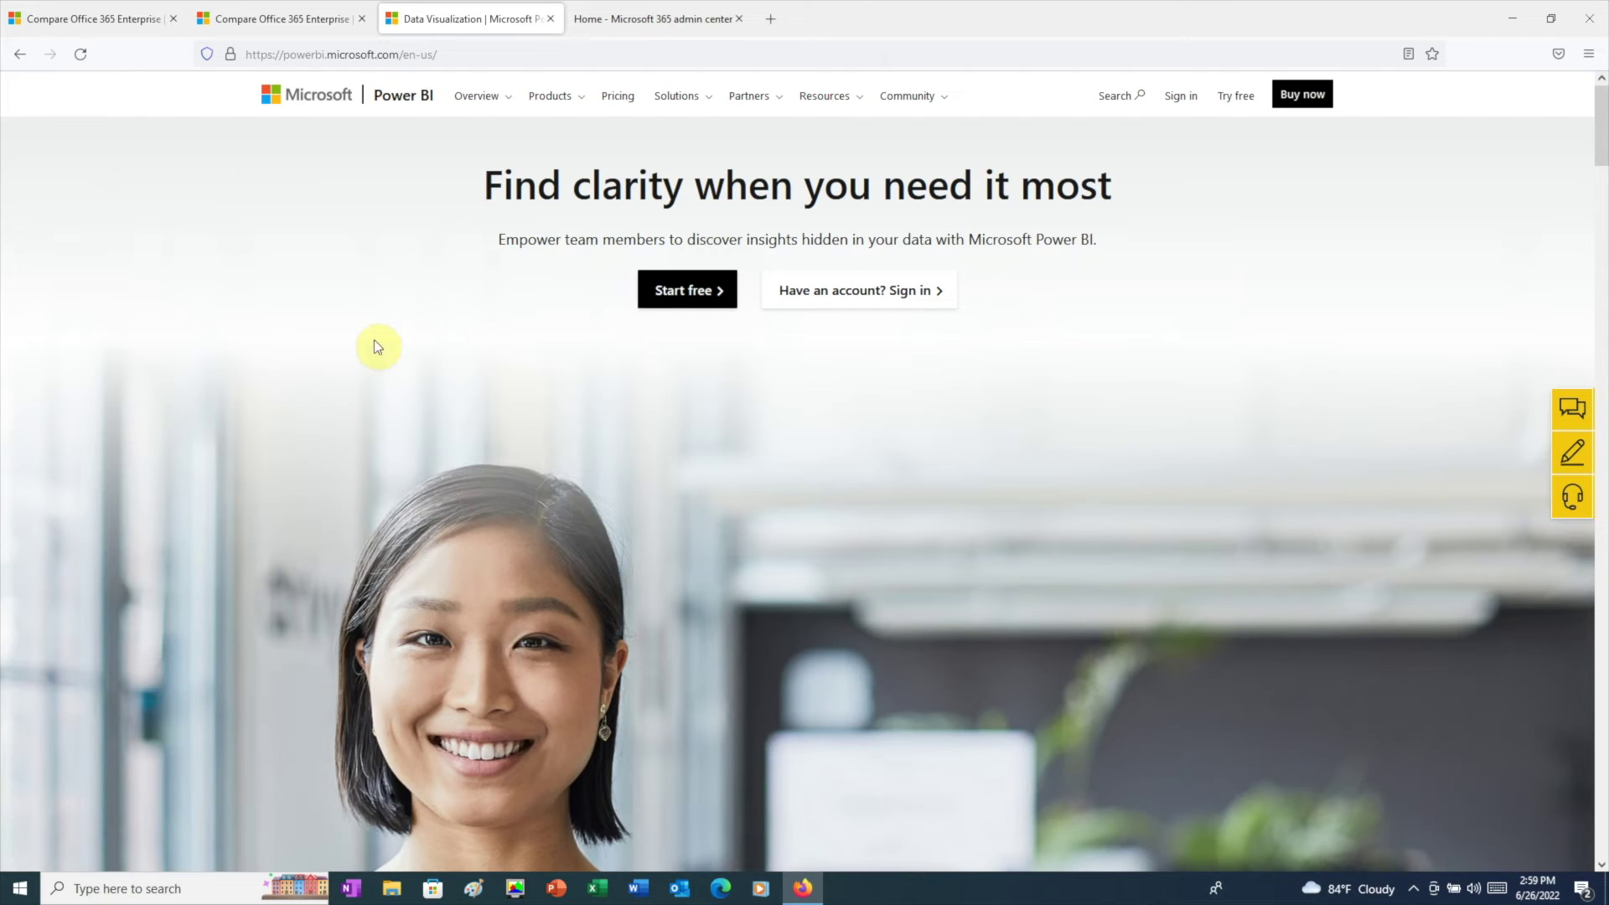
Sign up for the free Power BI trial using the signed-in Microsoft 365 account
left_click(687, 295)
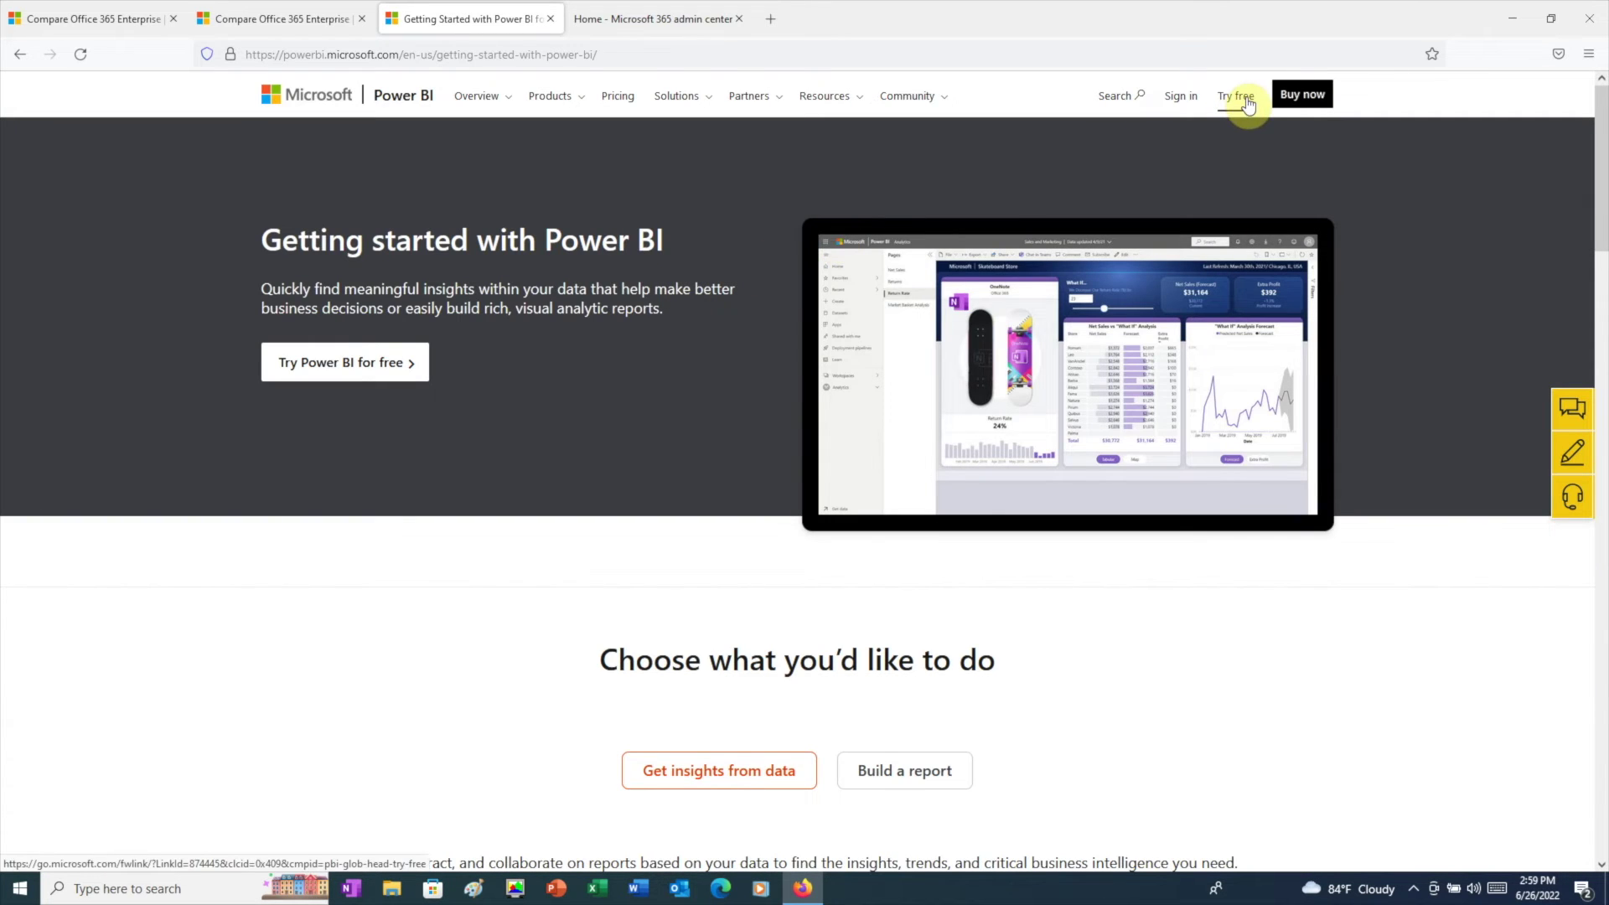
left_click(1247, 99)
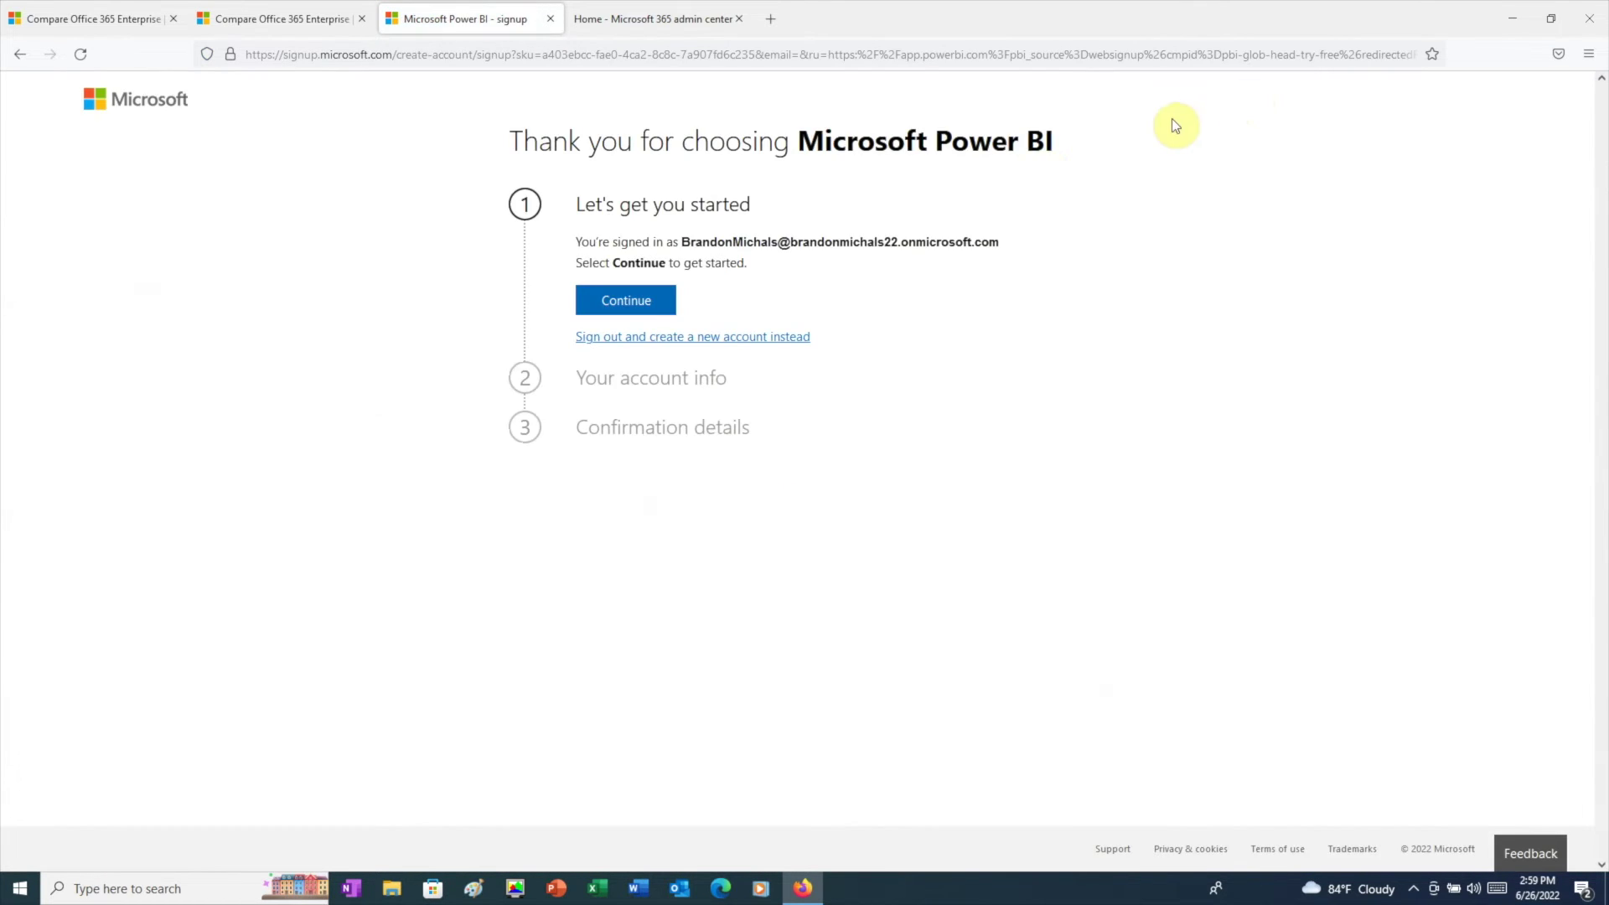
left_click(626, 302)
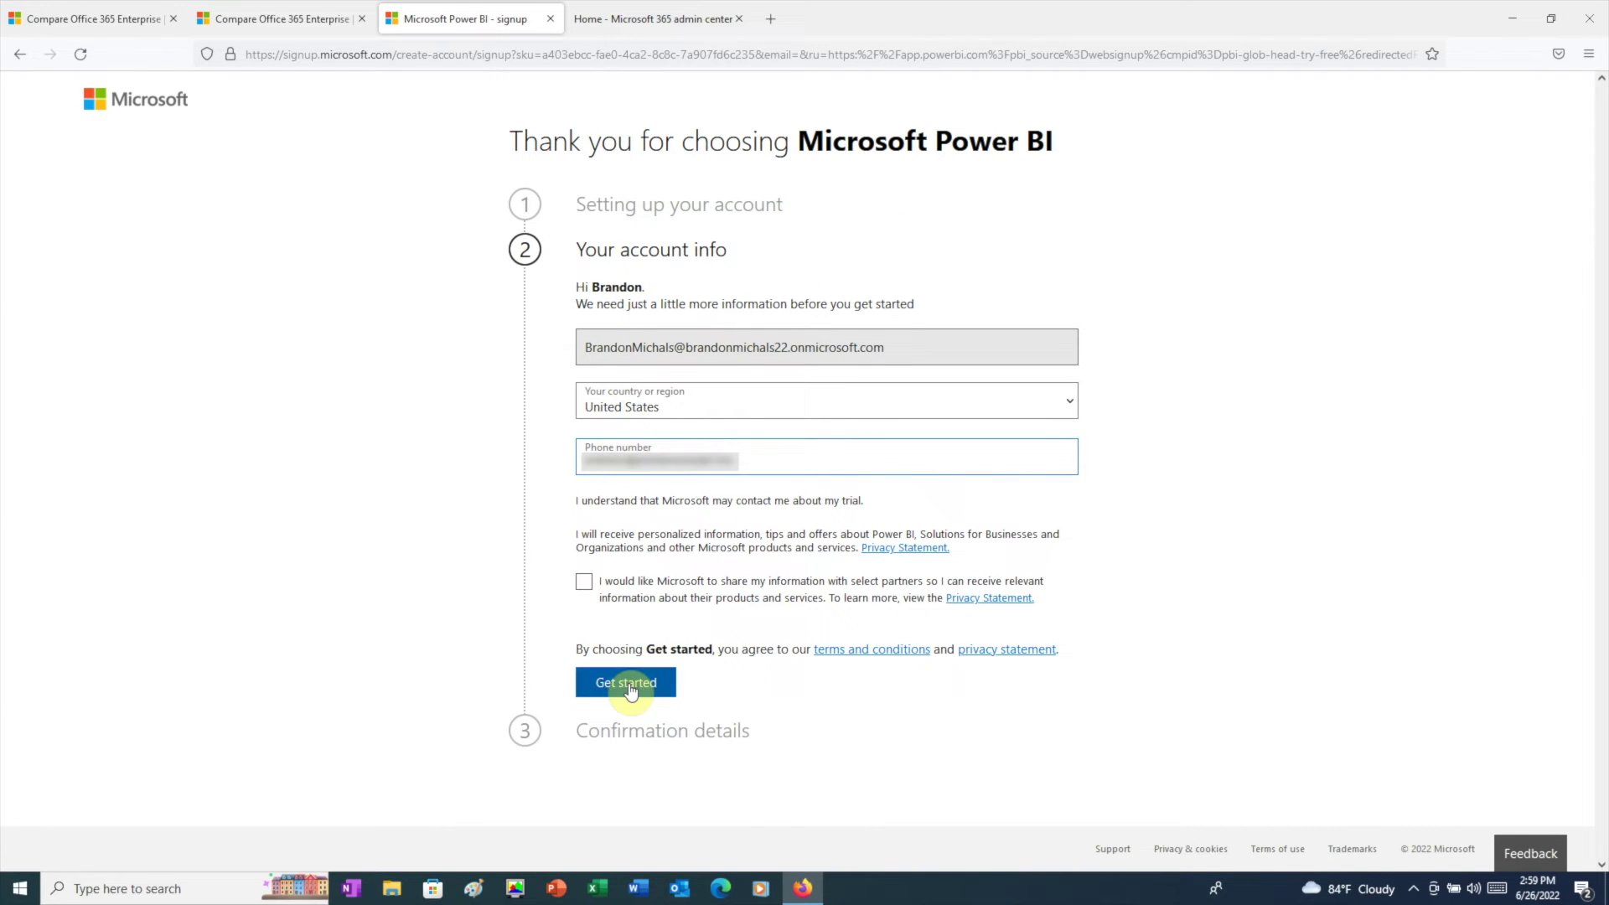
left_click(629, 682)
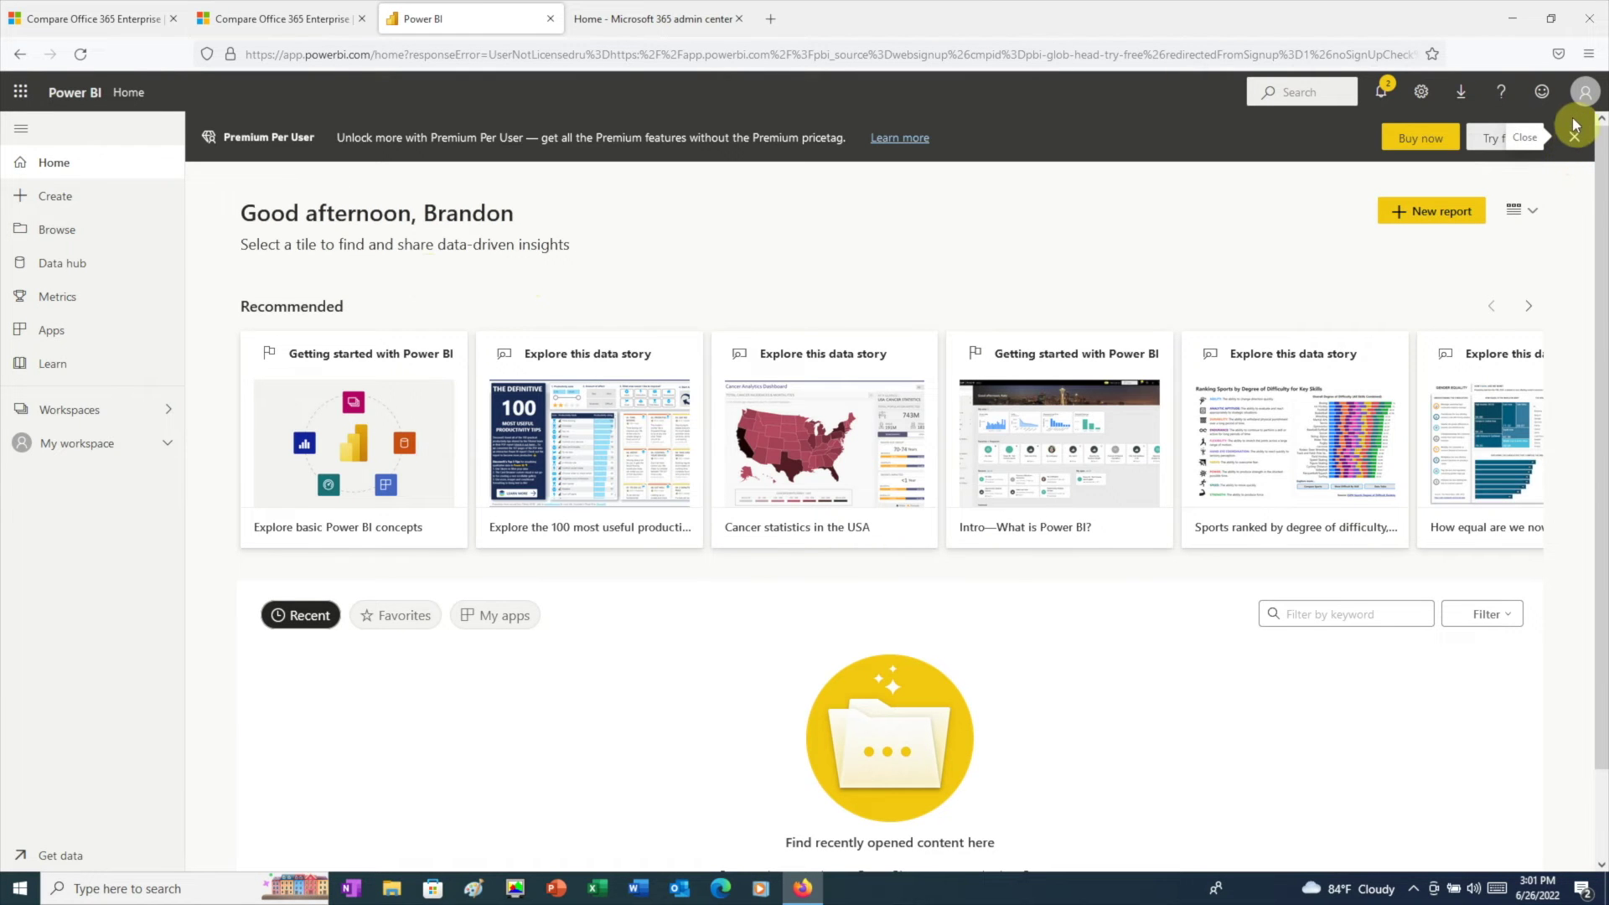
Open the profile panel to confirm the license type is a Free account
left_click(1584, 94)
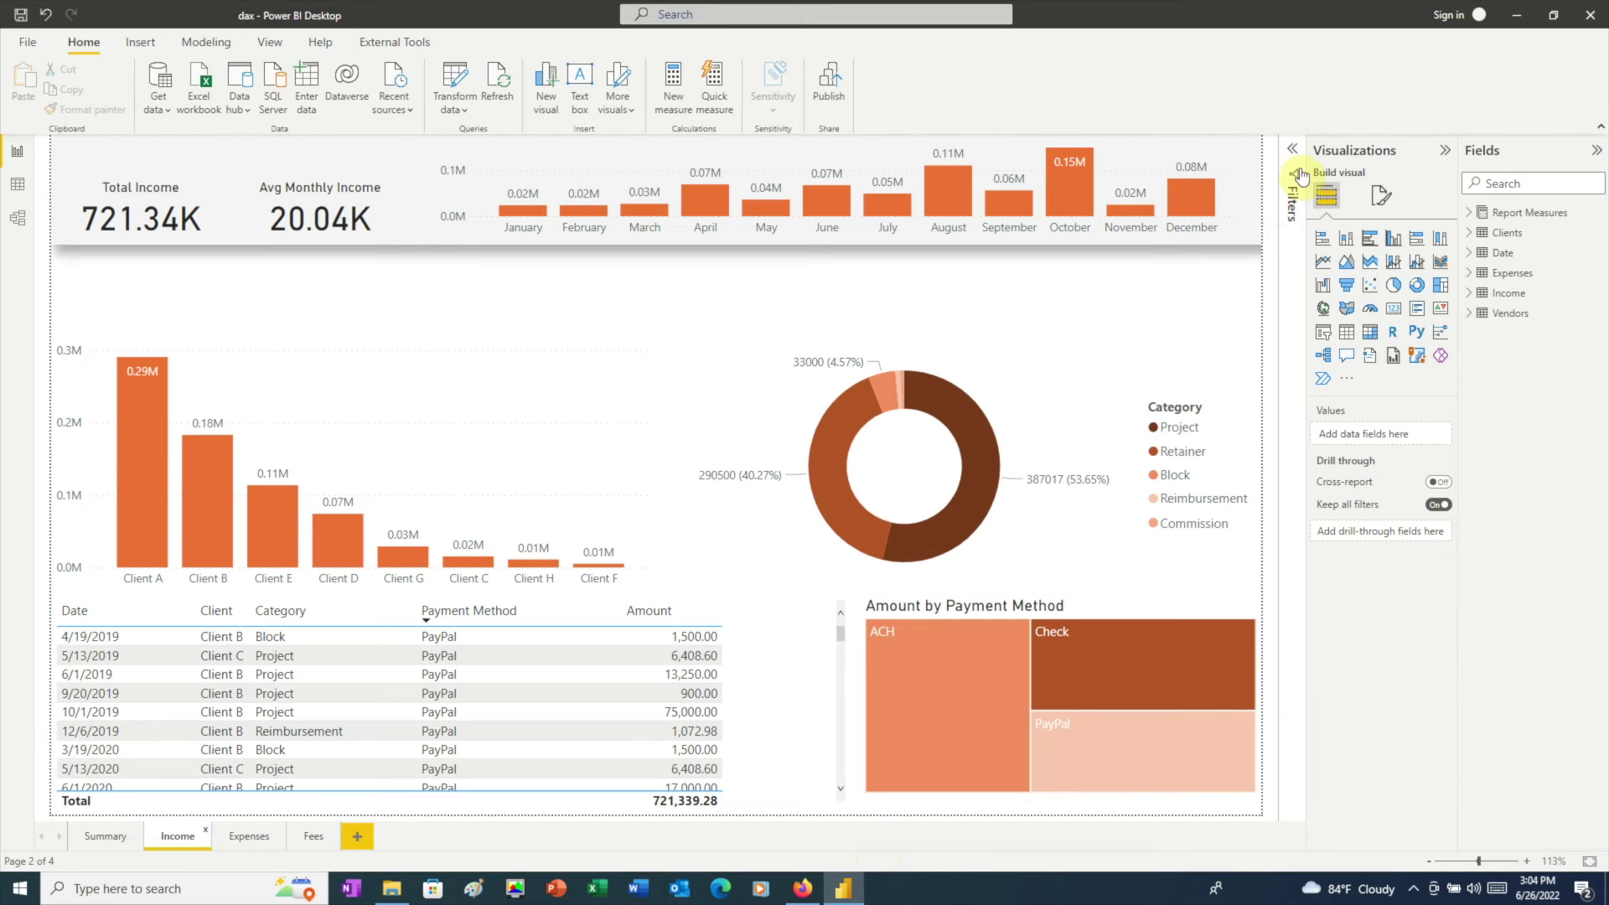
Sign in to Power BI Desktop with the new work account e-mail and password
left_click(1474, 22)
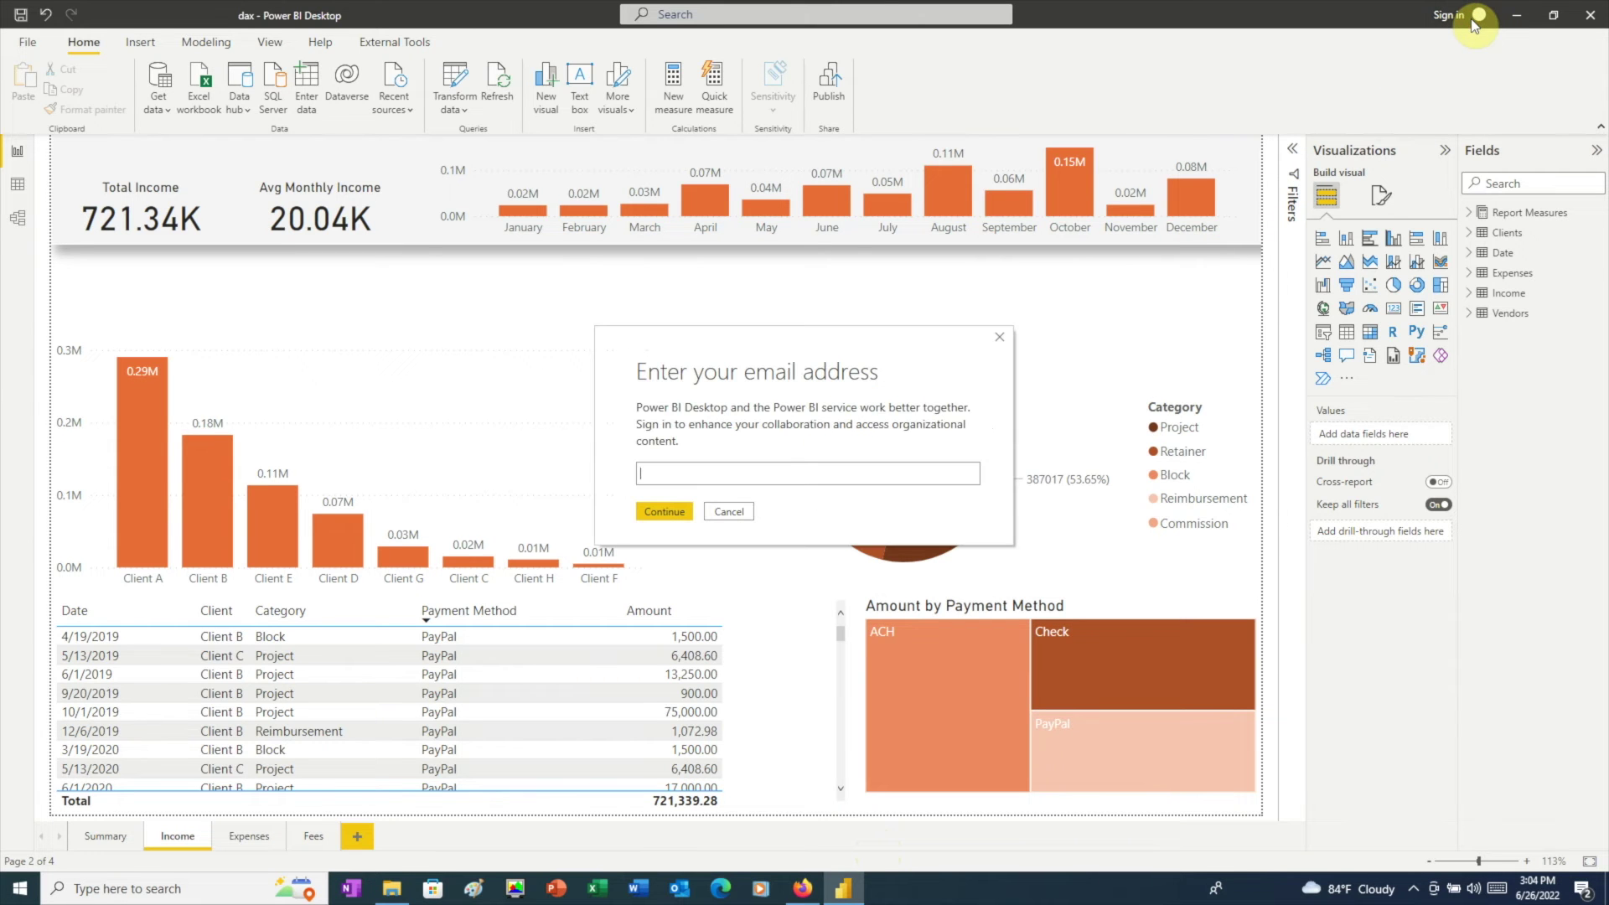
key("ctrl+v")
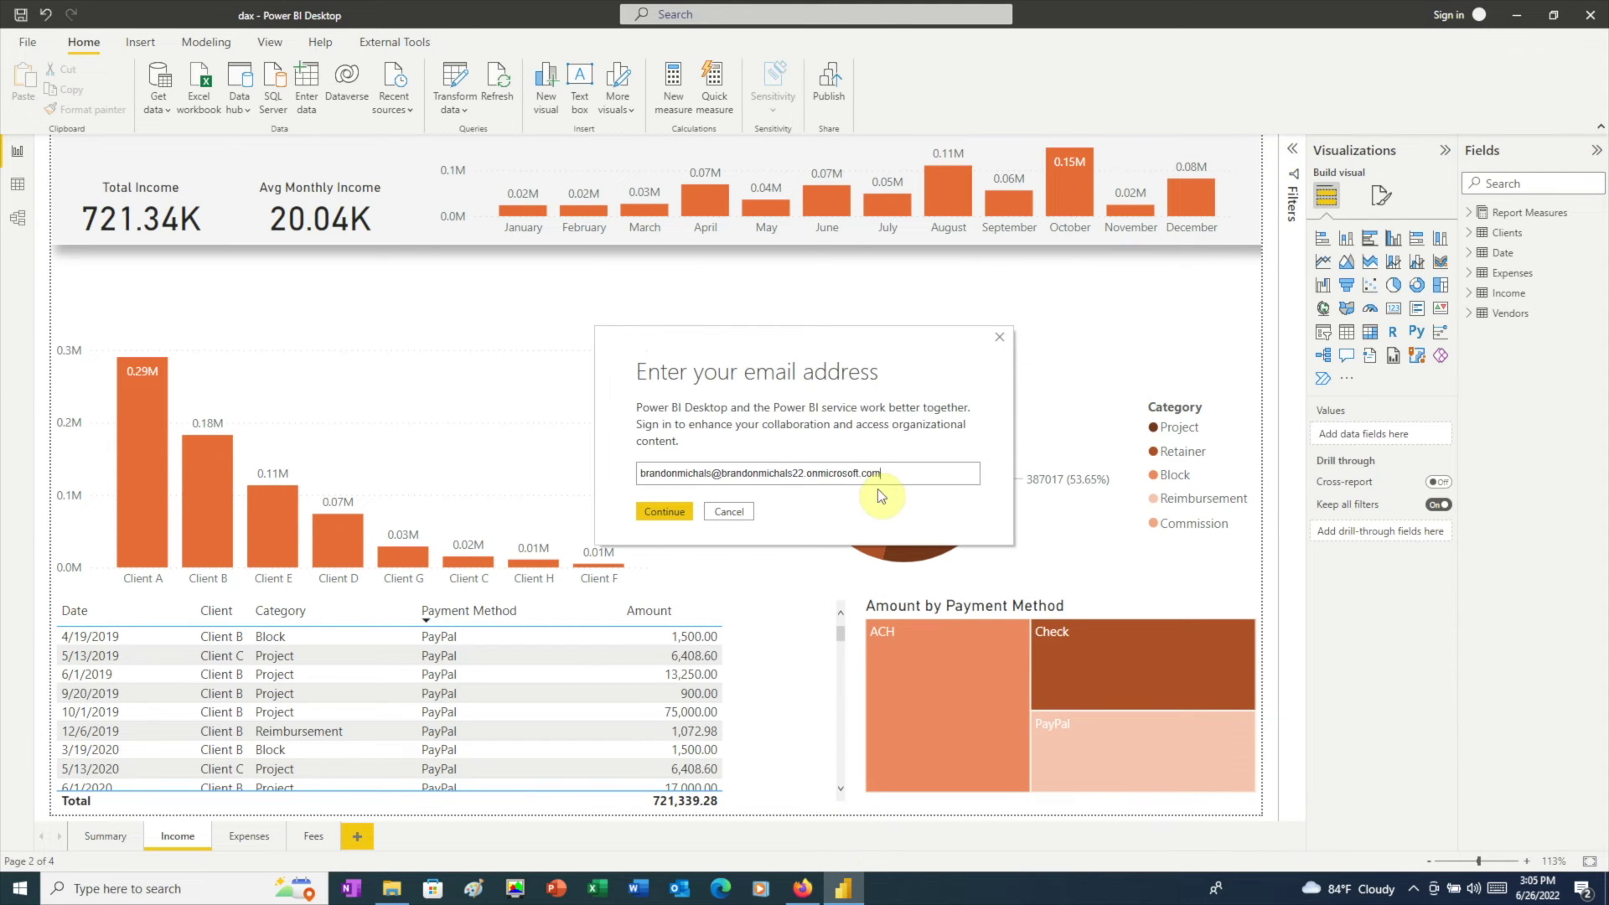
left_click(667, 512)
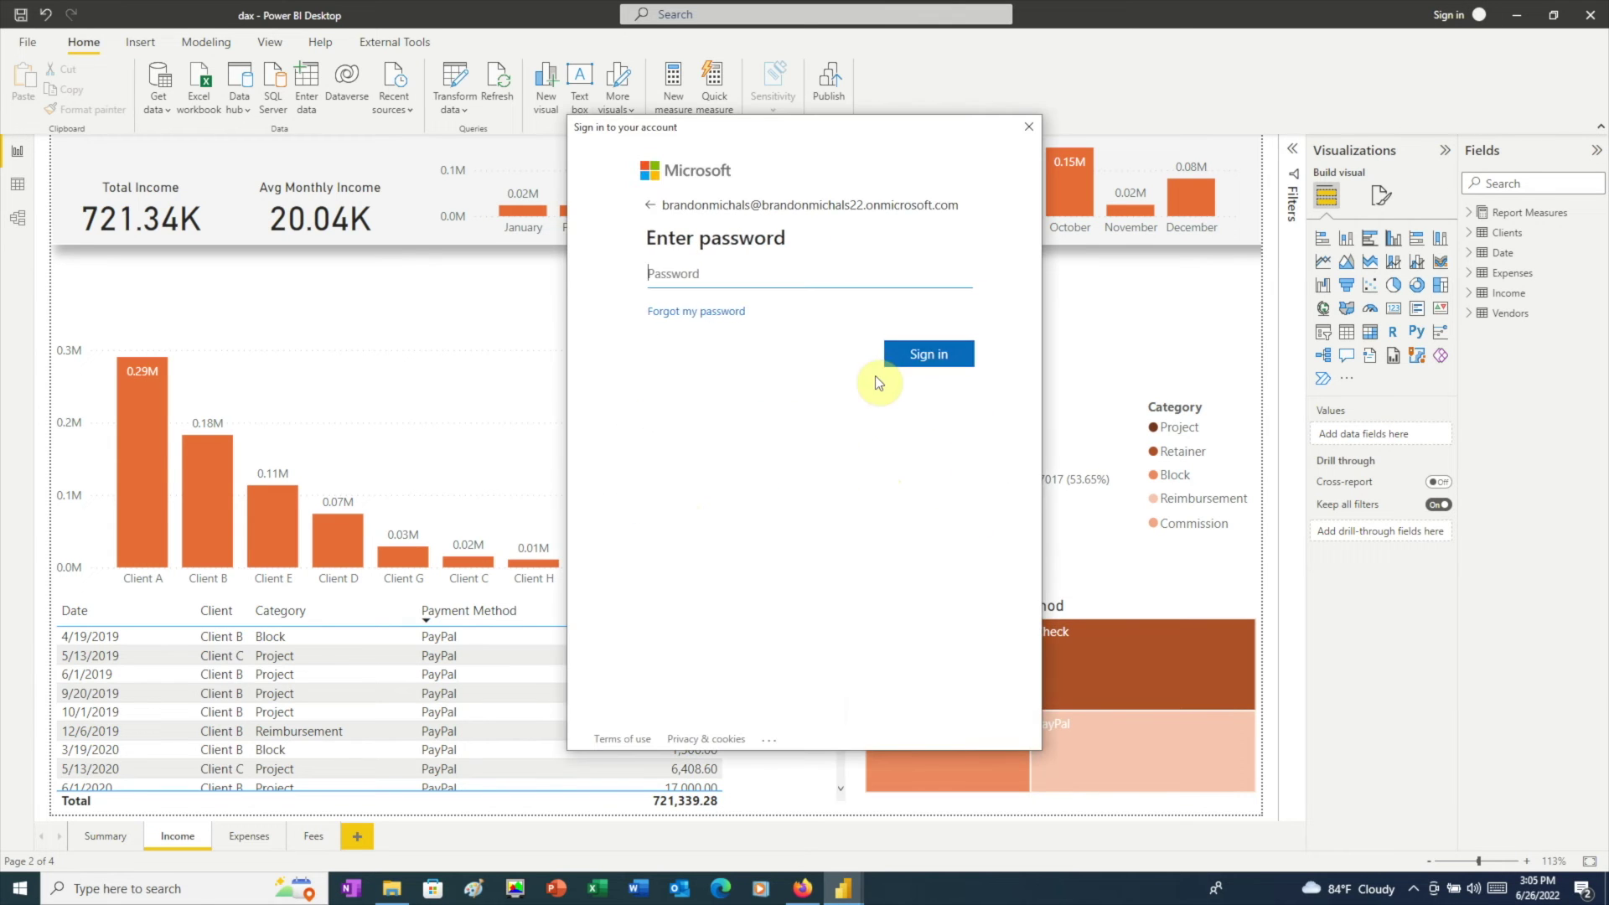
key("ctrl+v")
left_click(917, 353)
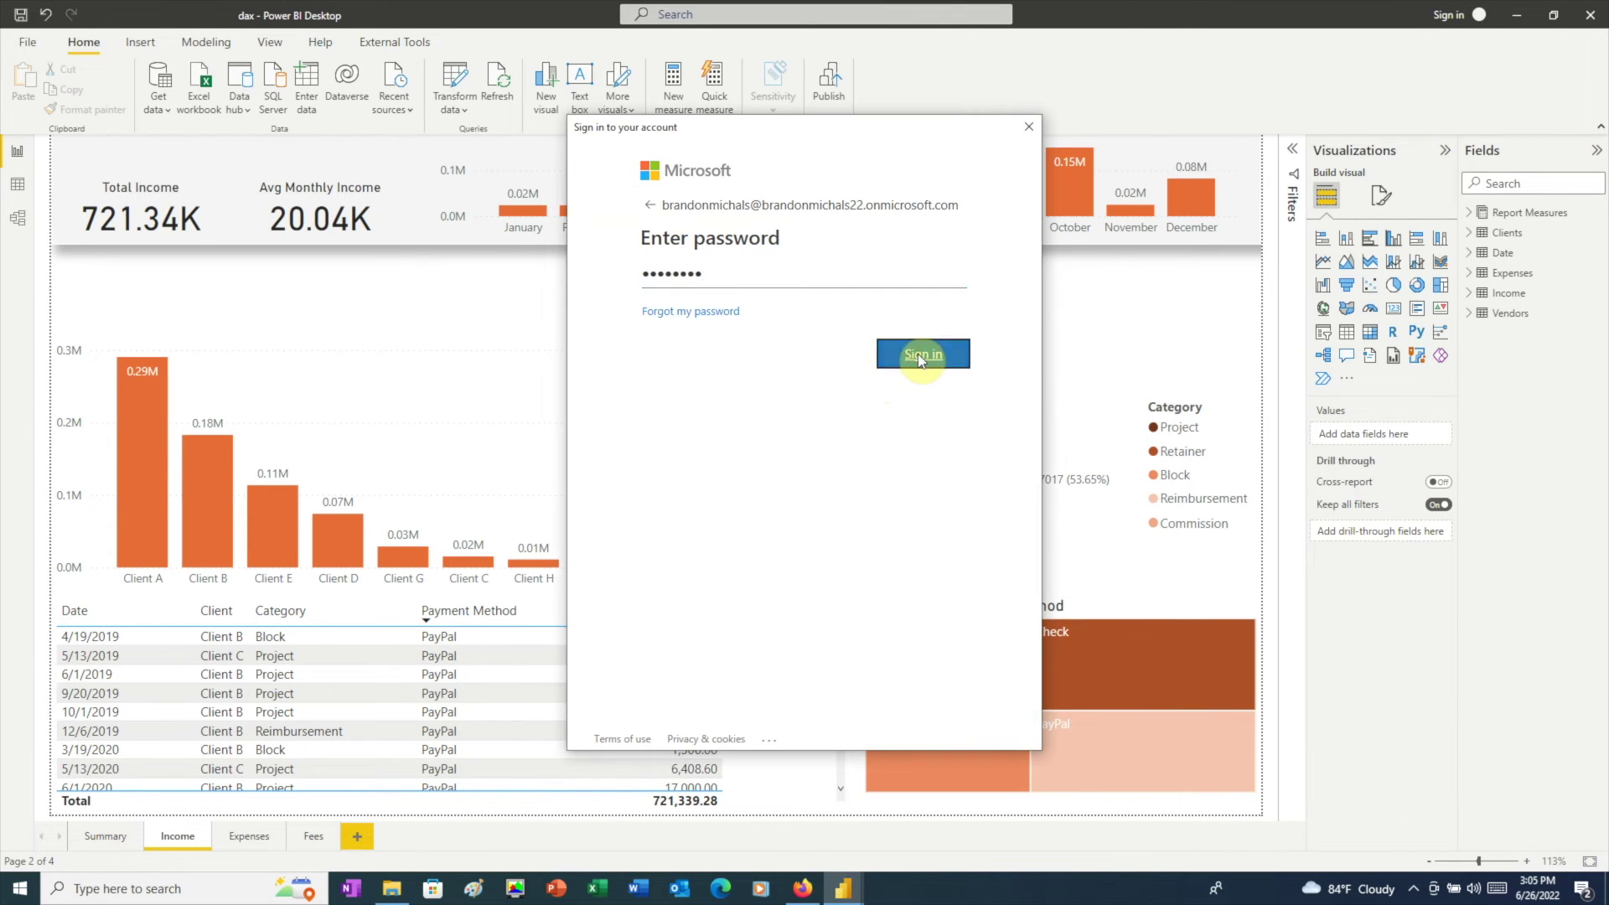
Save the dax report and publish it to My workspace
left_click(825, 90)
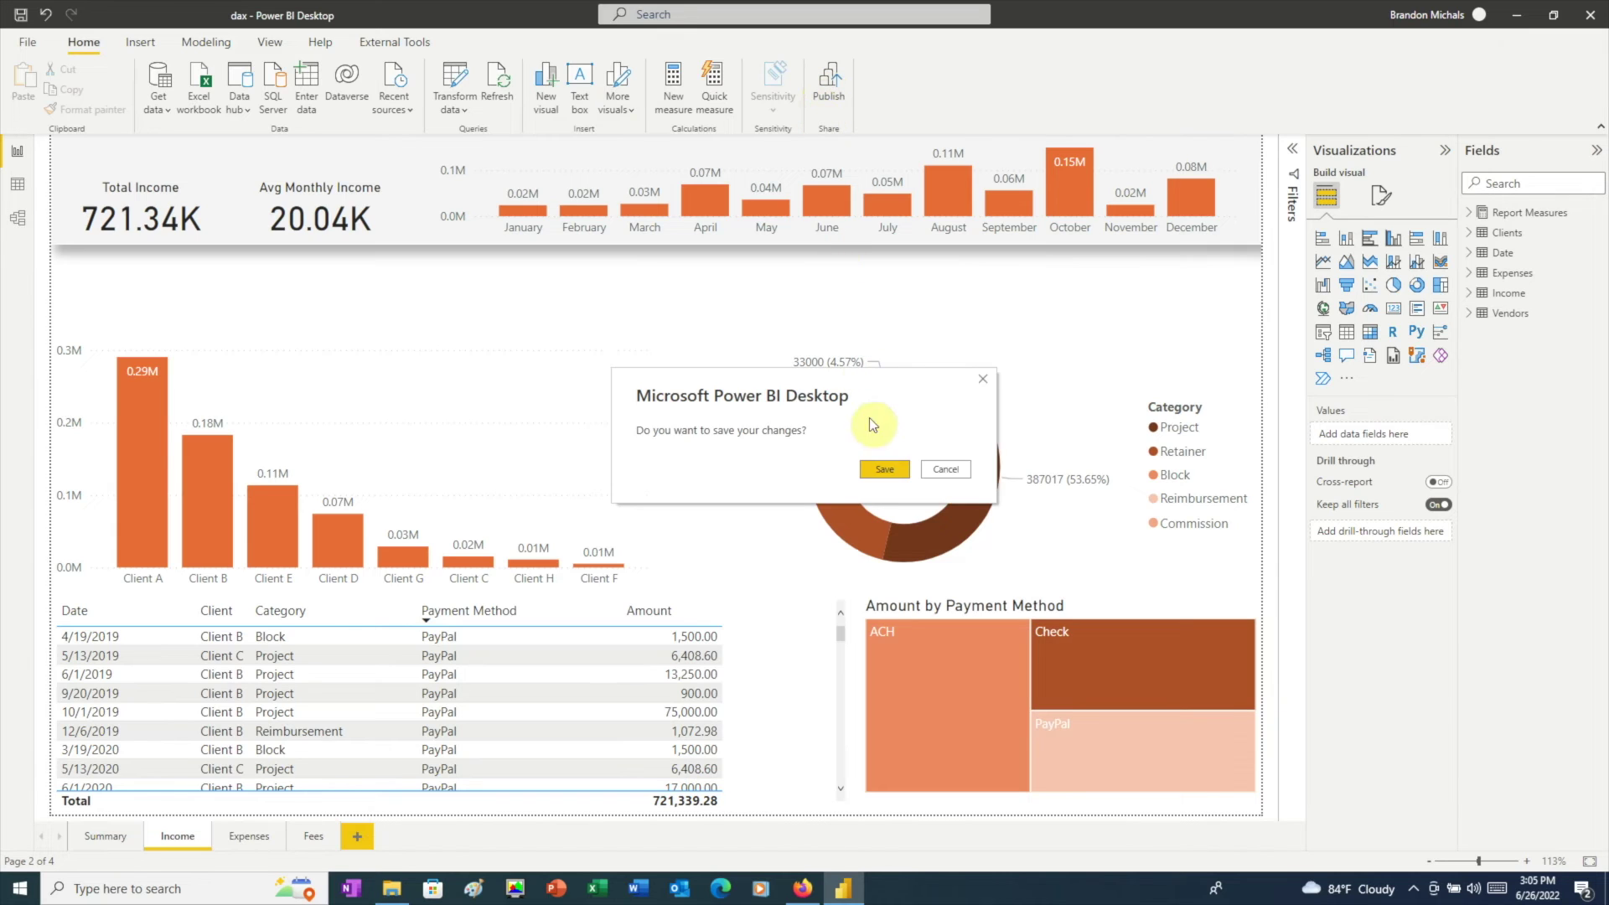
left_click(880, 466)
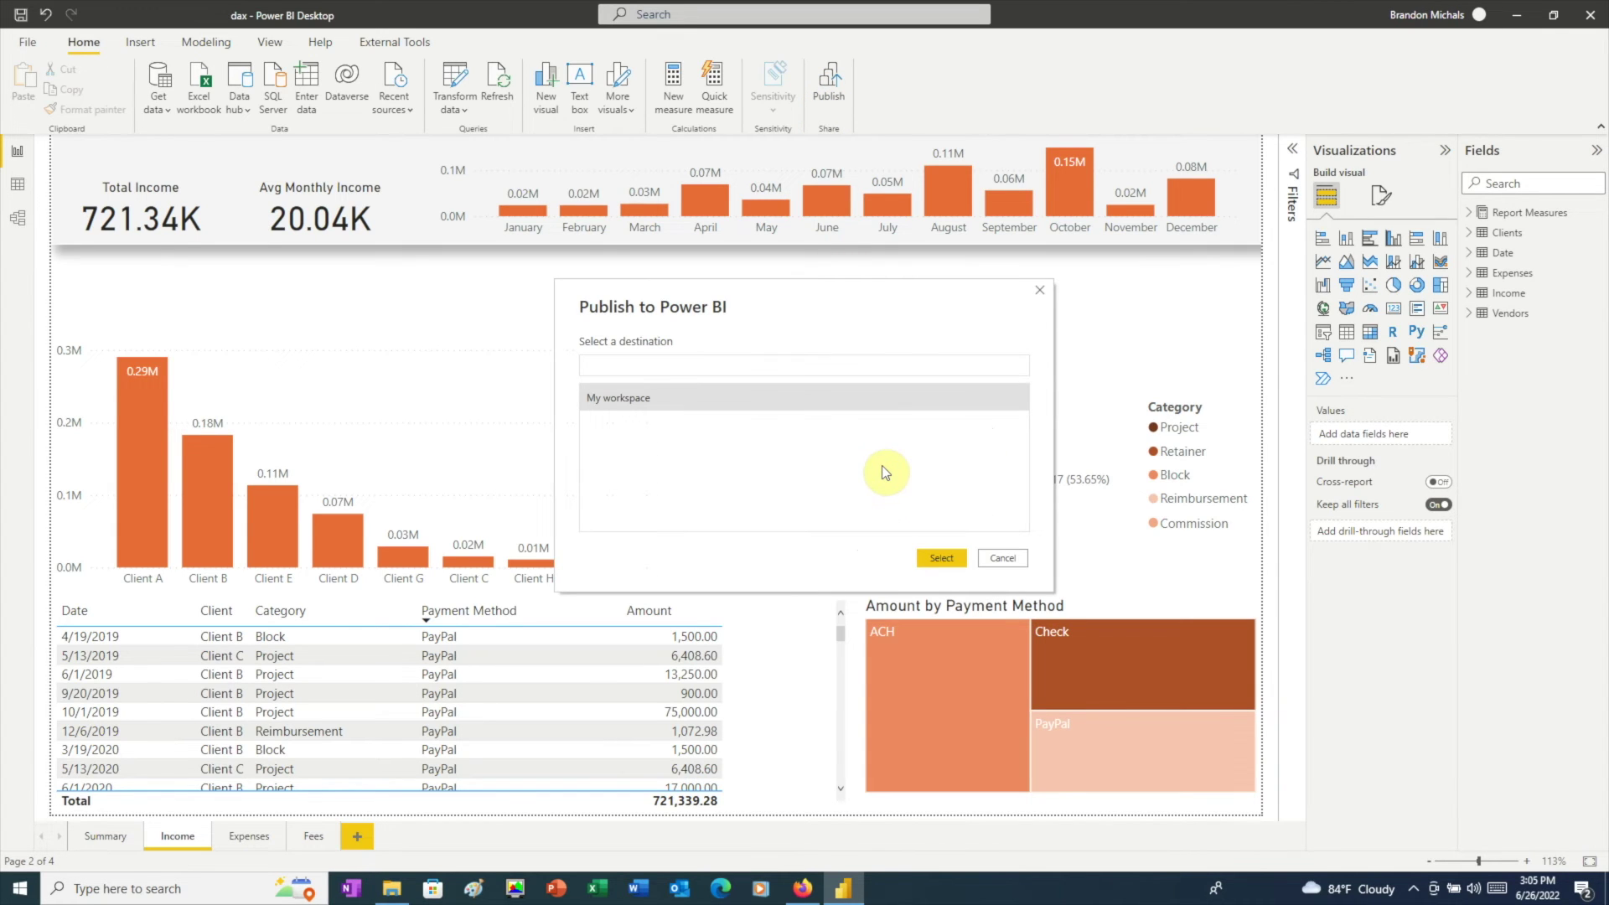
left_click(950, 557)
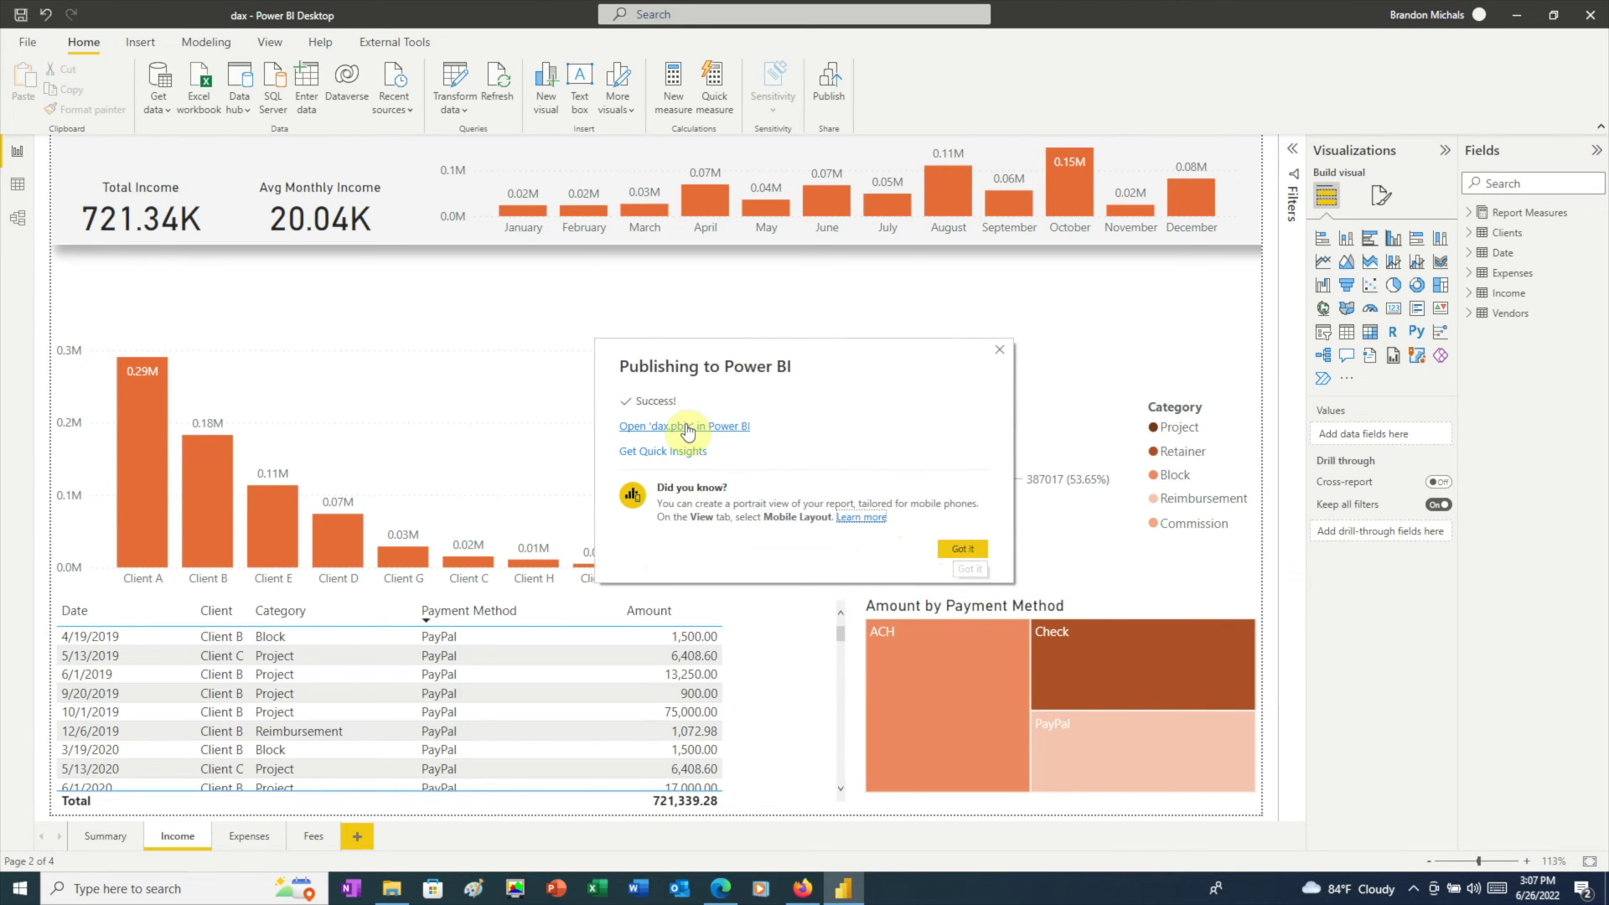
Open the published dax.pbix report in the Power BI service
left_click(685, 427)
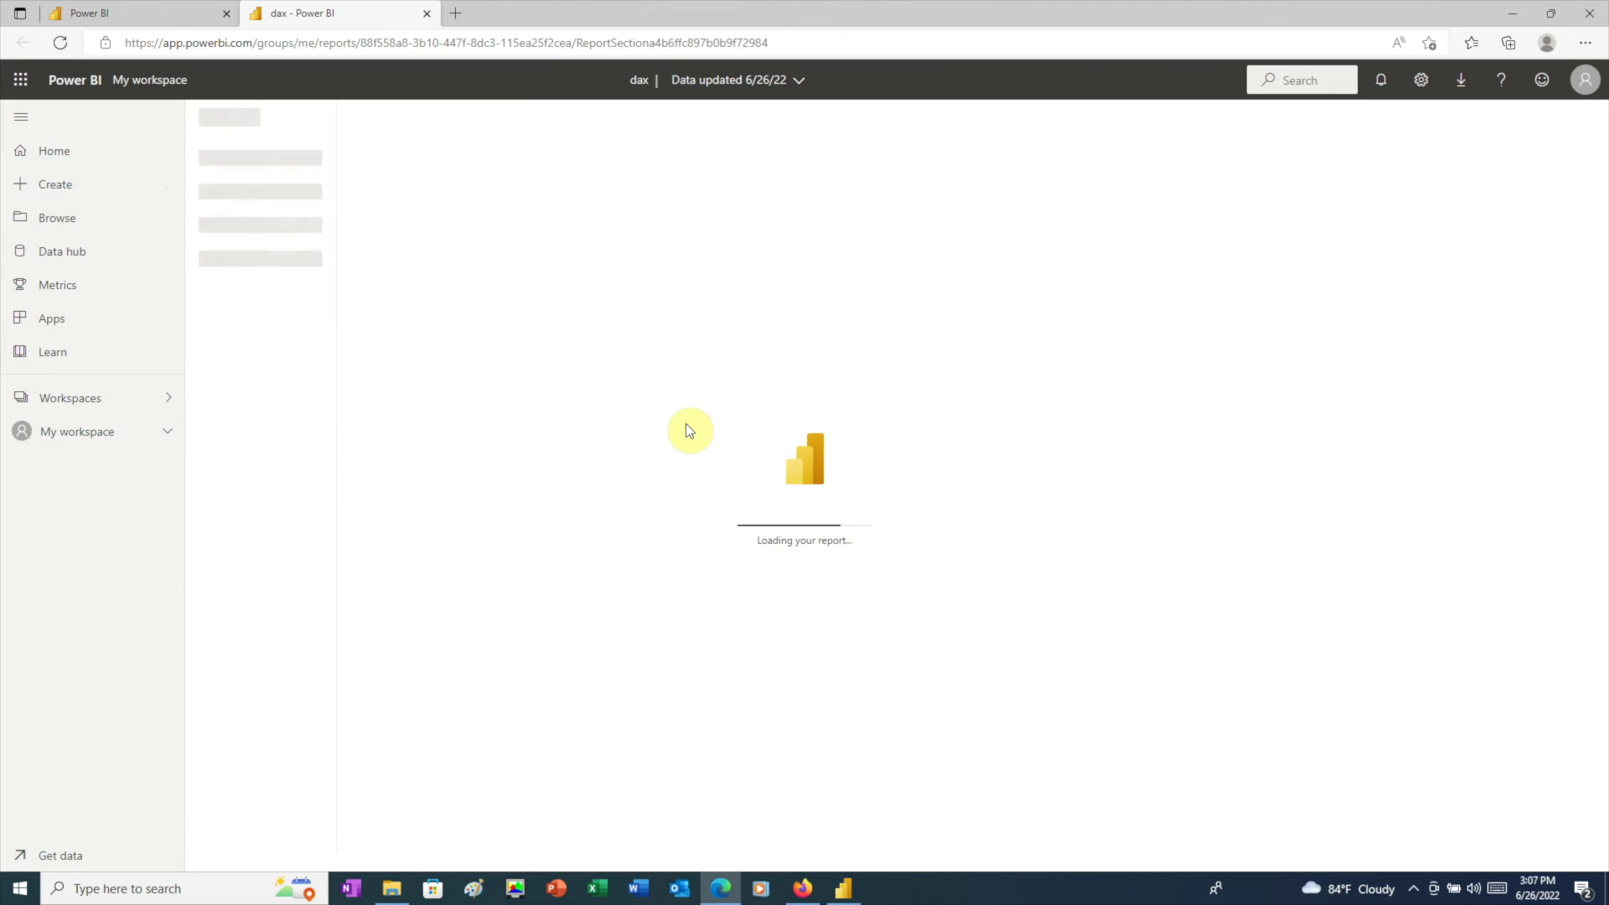